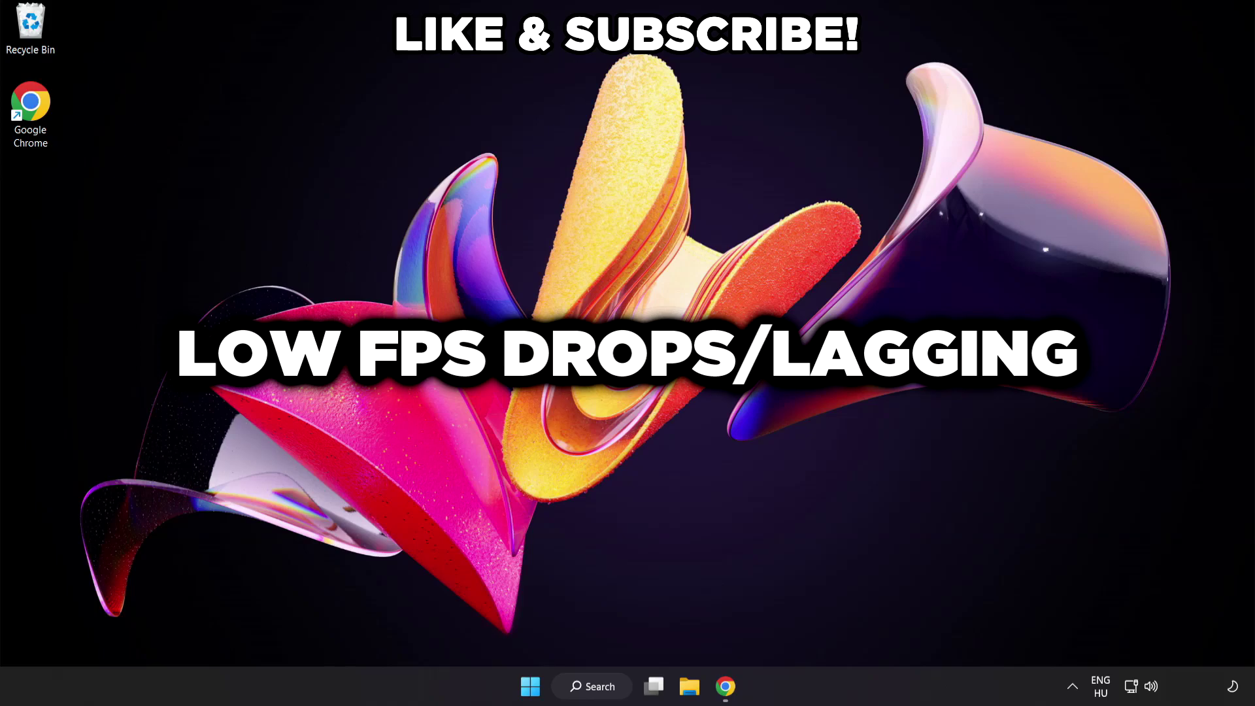
Make High performance the active power plan in Power Options, then close the window
click(604, 688)
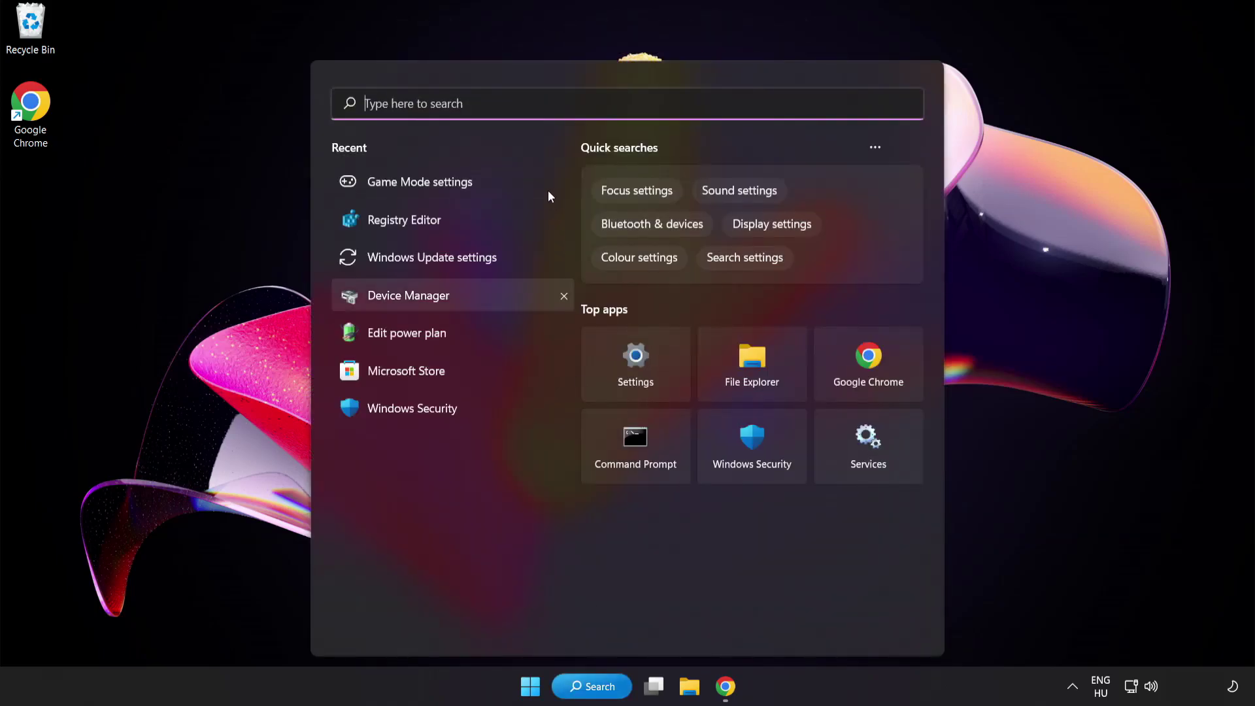
text(edit pow)
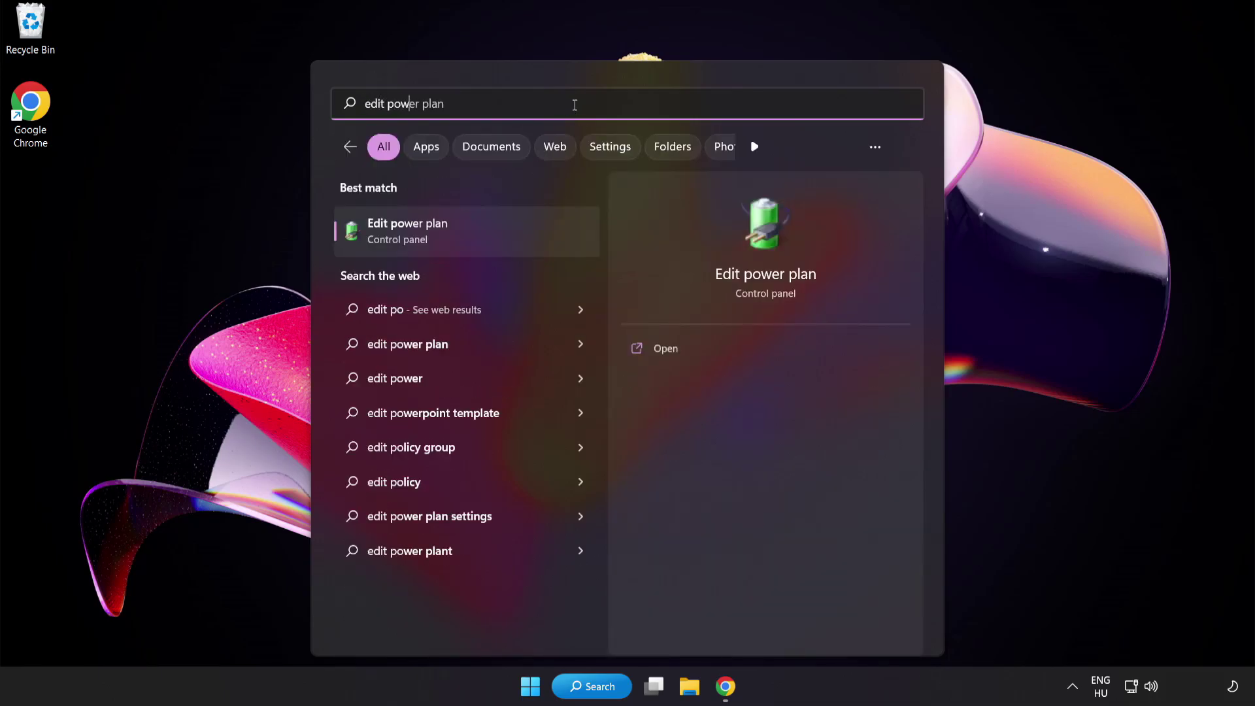
text(er plan)
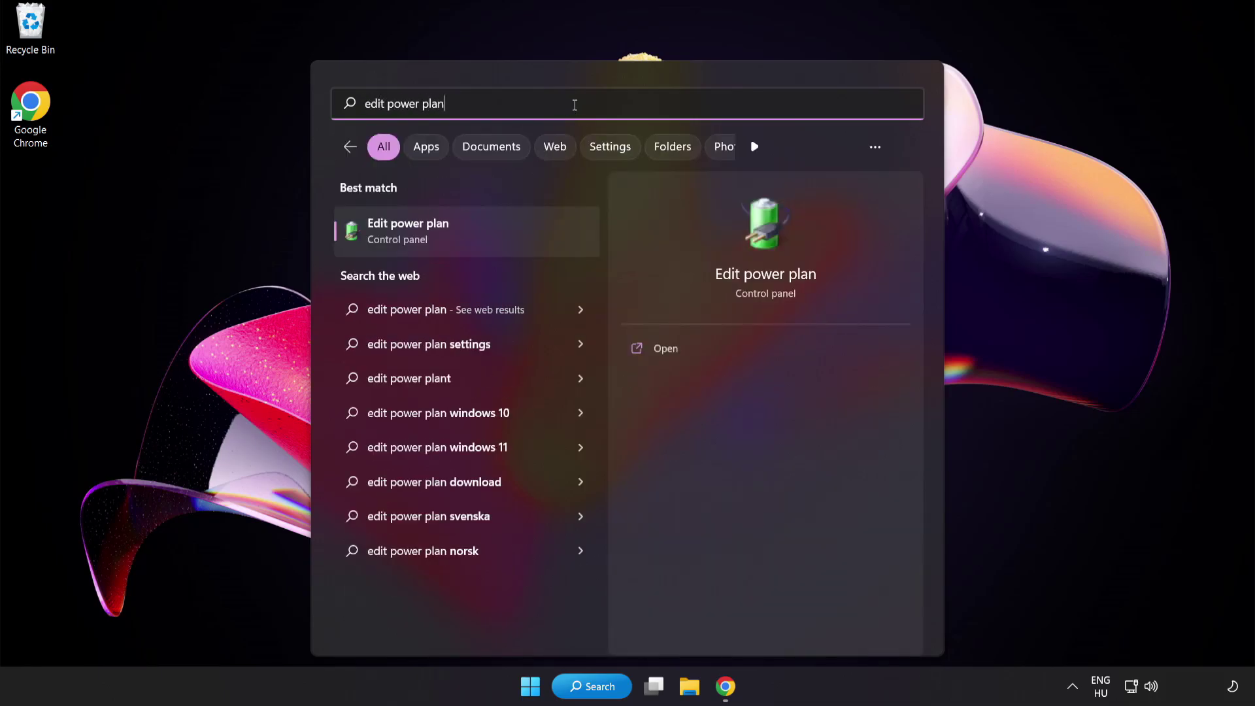
click(510, 244)
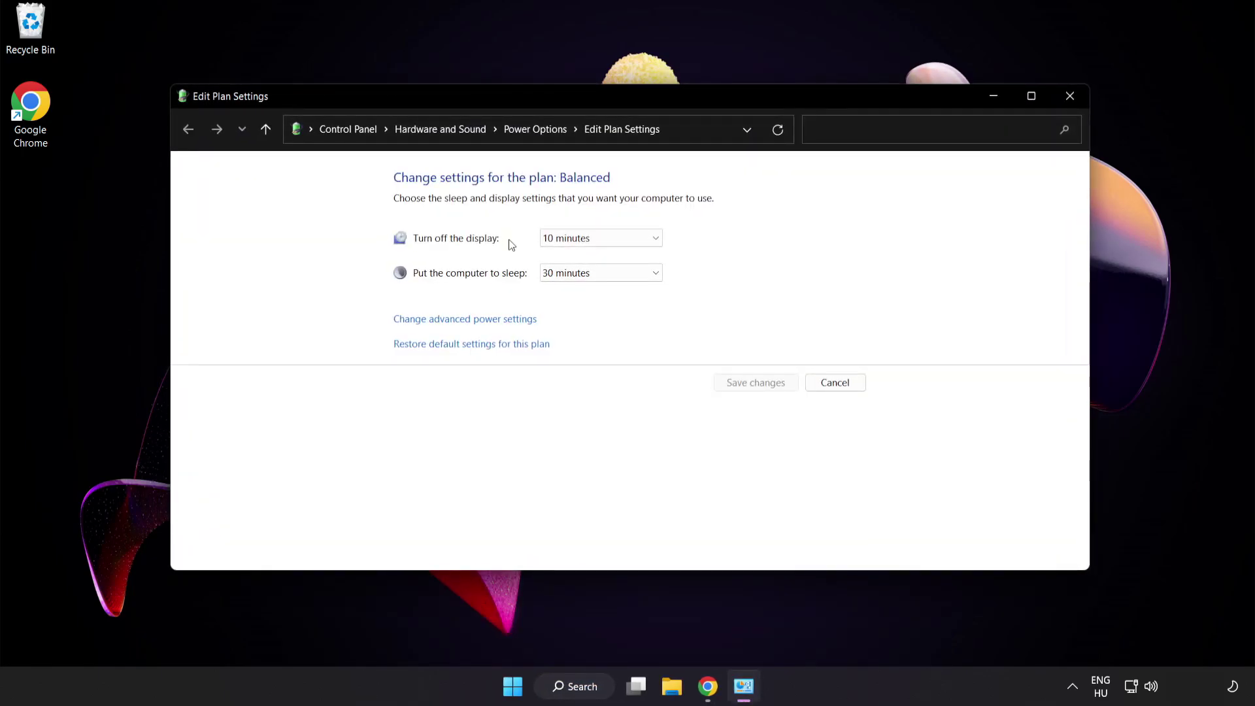
click(545, 131)
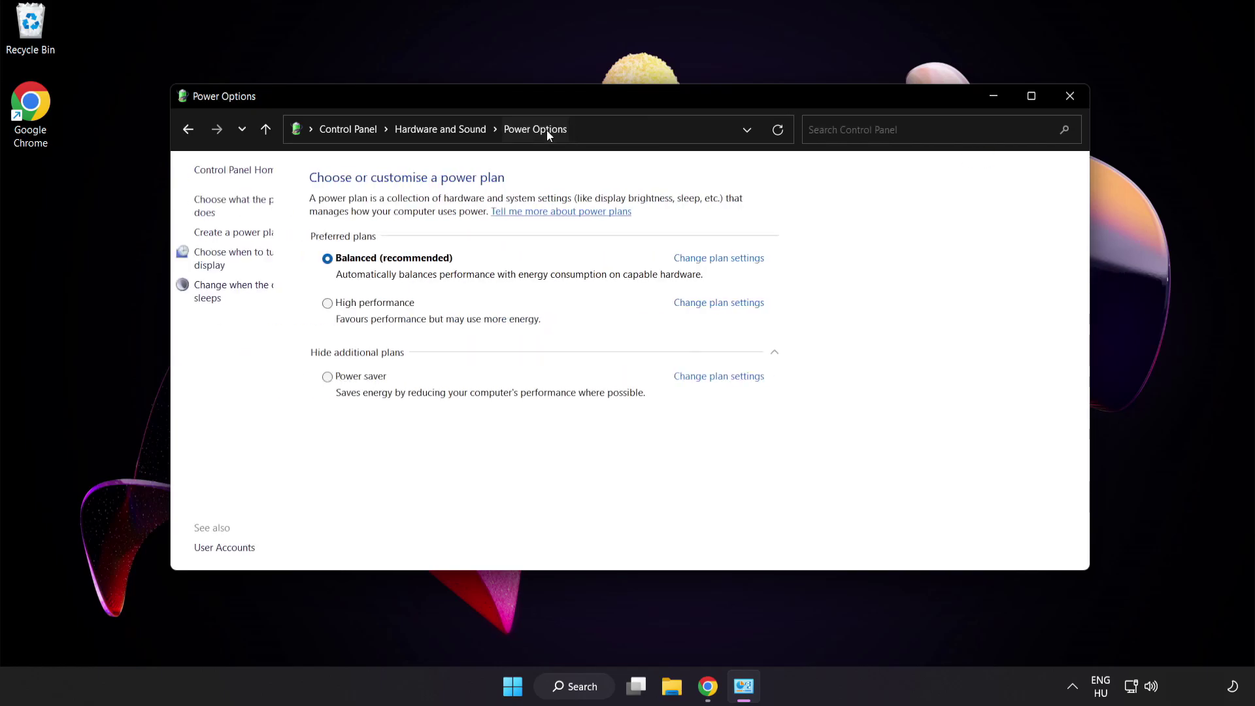
click(417, 311)
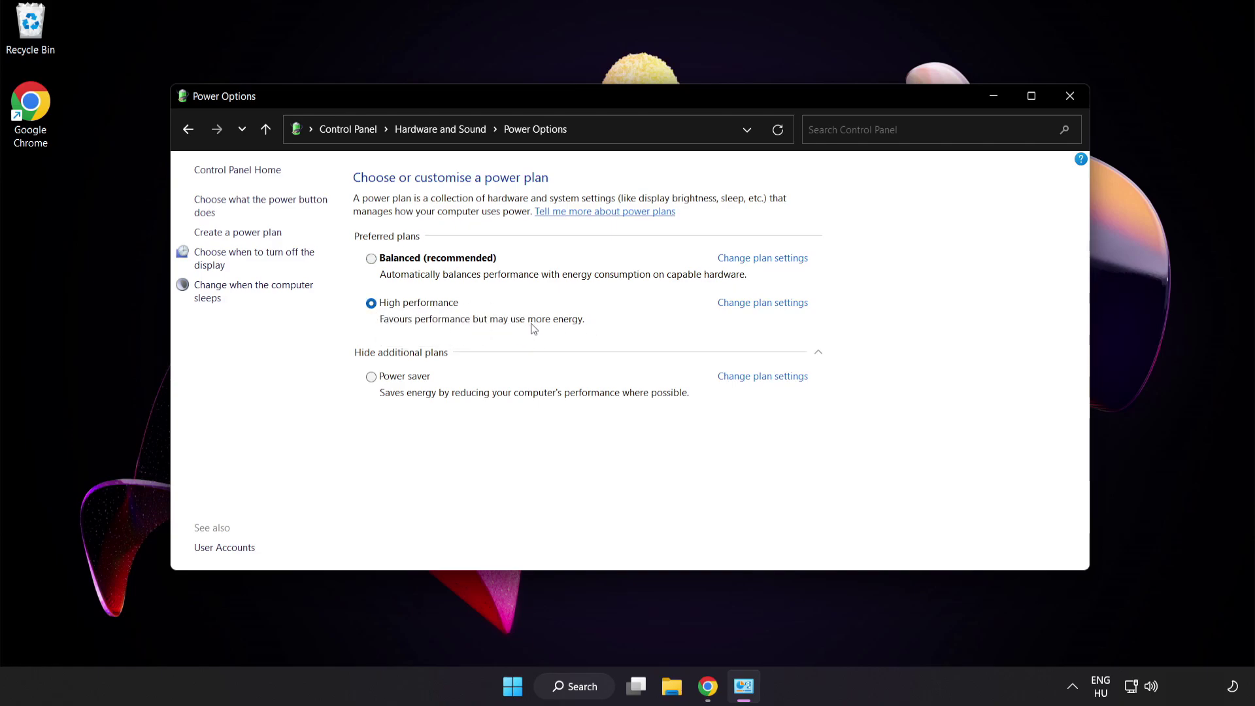
click(1072, 98)
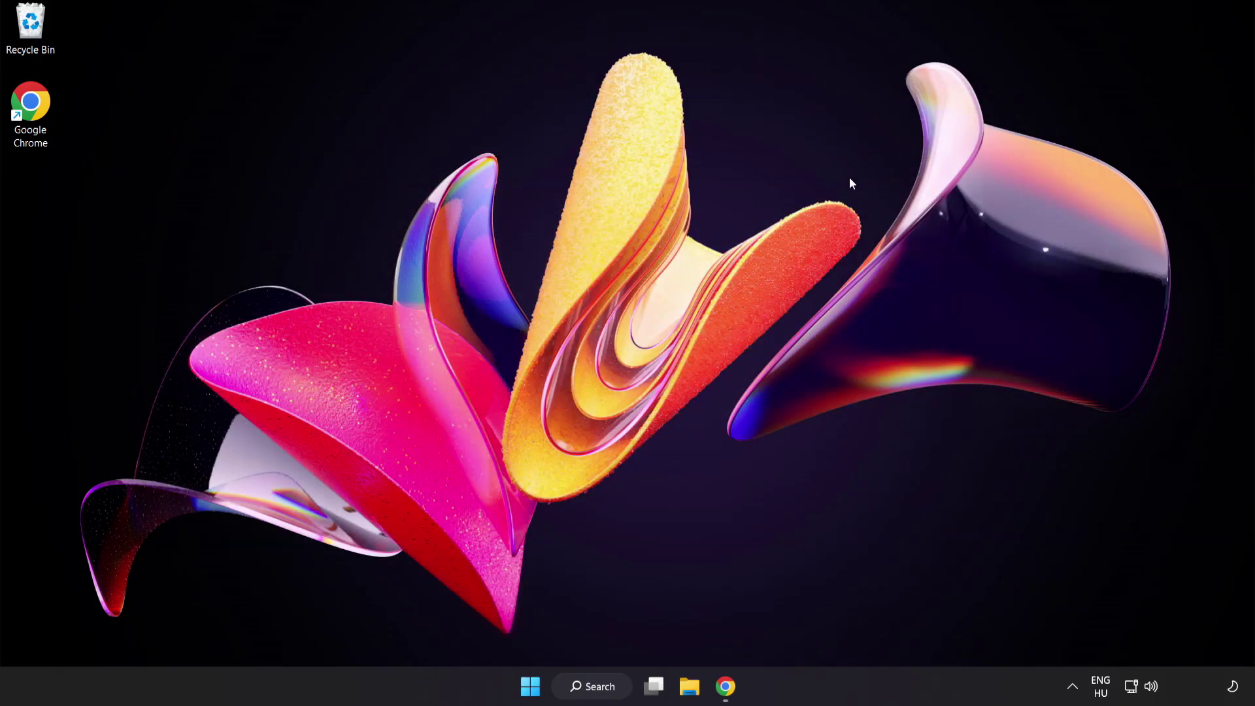
Launch Device Manager from Windows search and move its window toward the centre
click(600, 684)
text(d)
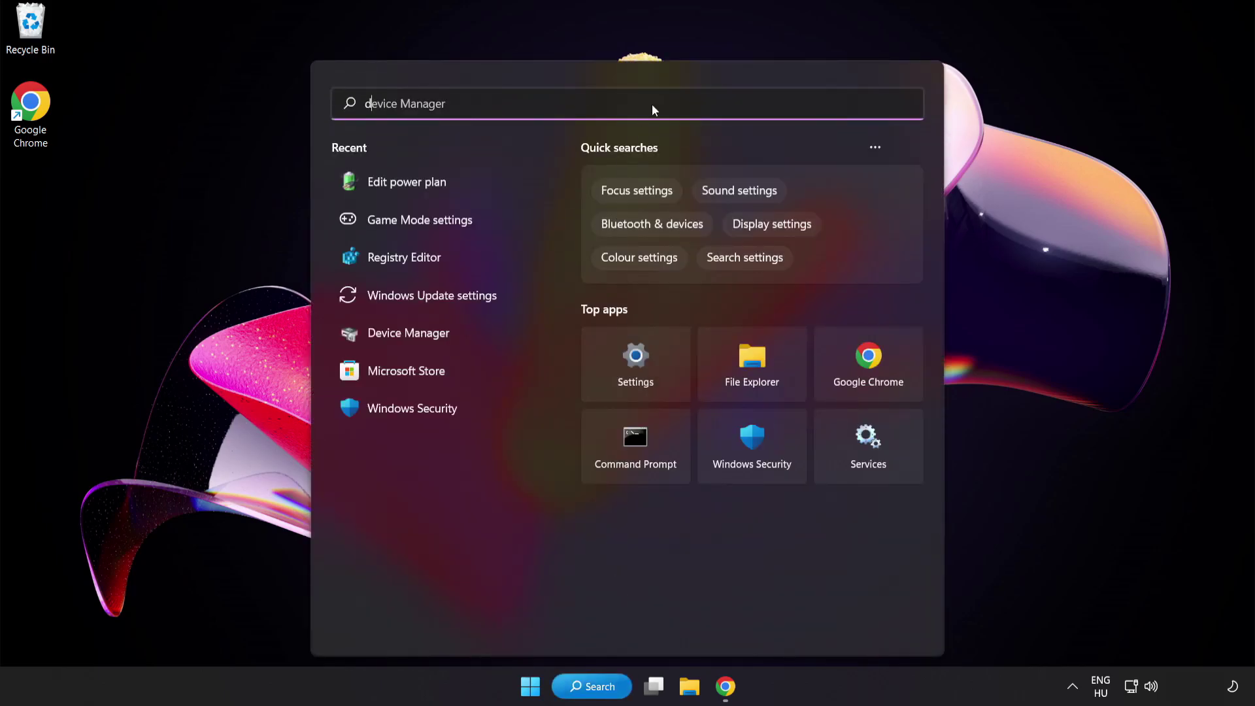
text(evice manager)
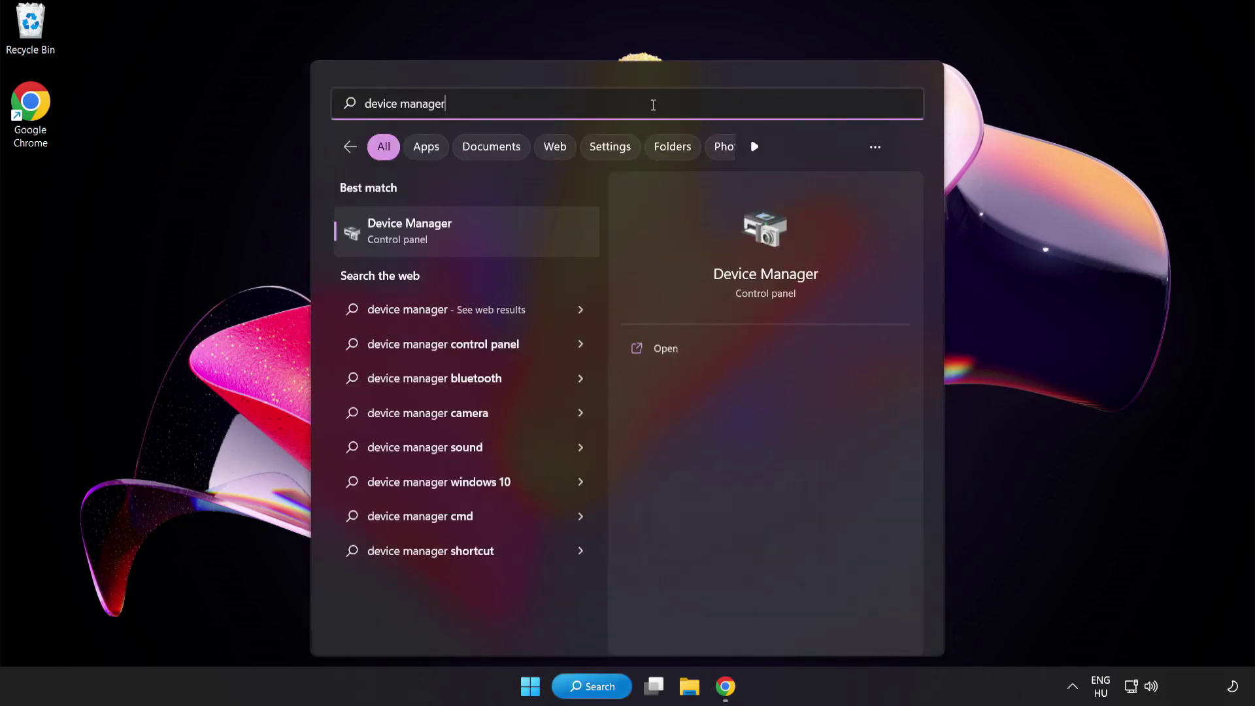
click(515, 236)
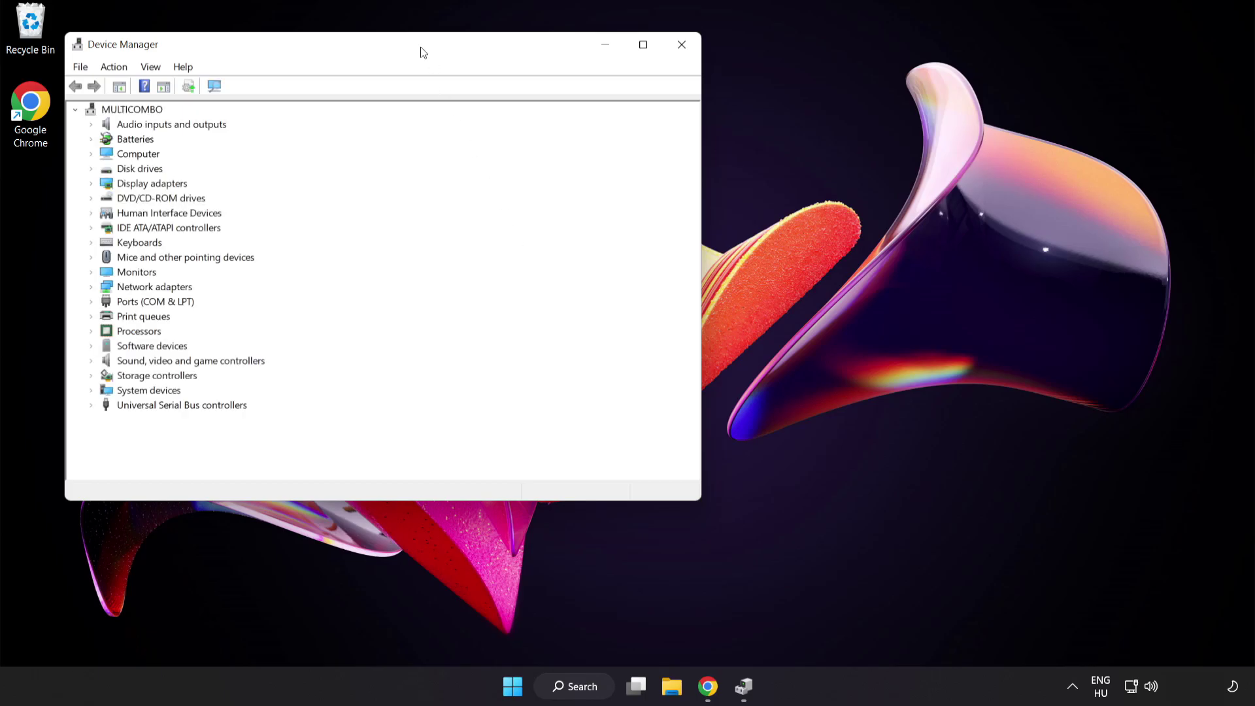
drag(421, 51, 638, 130)
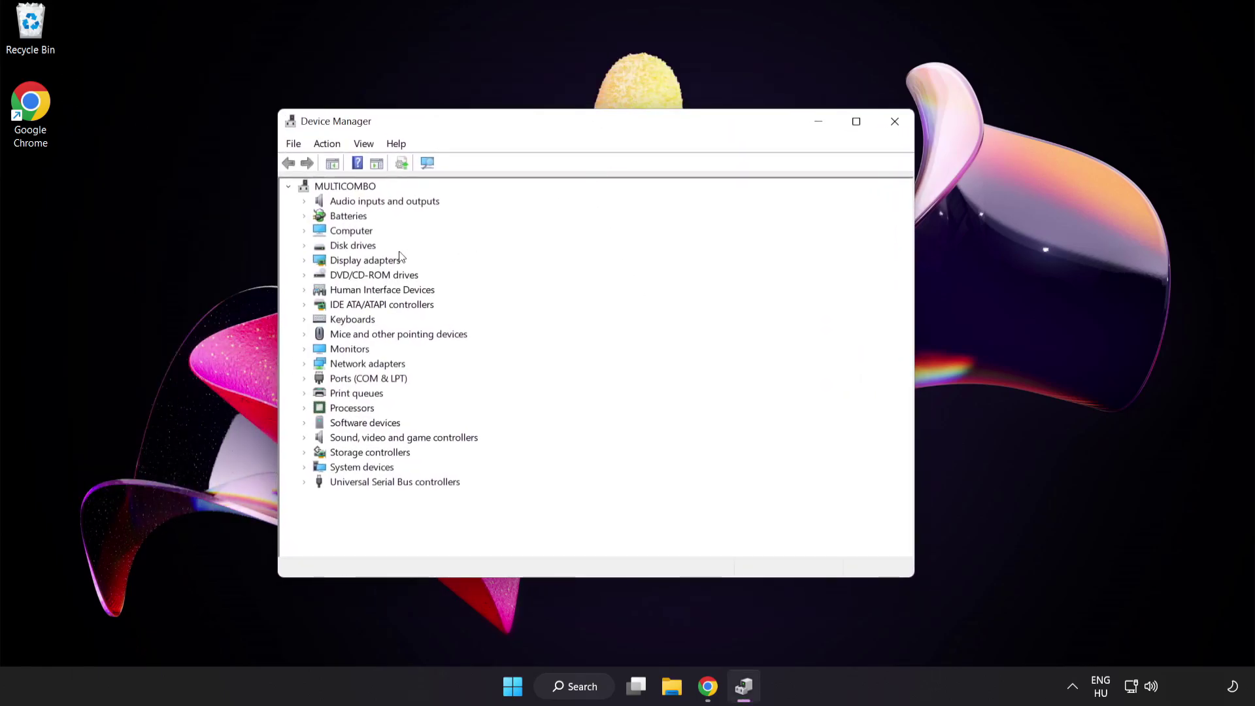
Expand Display adapters and start Update driver for the VMware SVGA 3D adapter
click(322, 265)
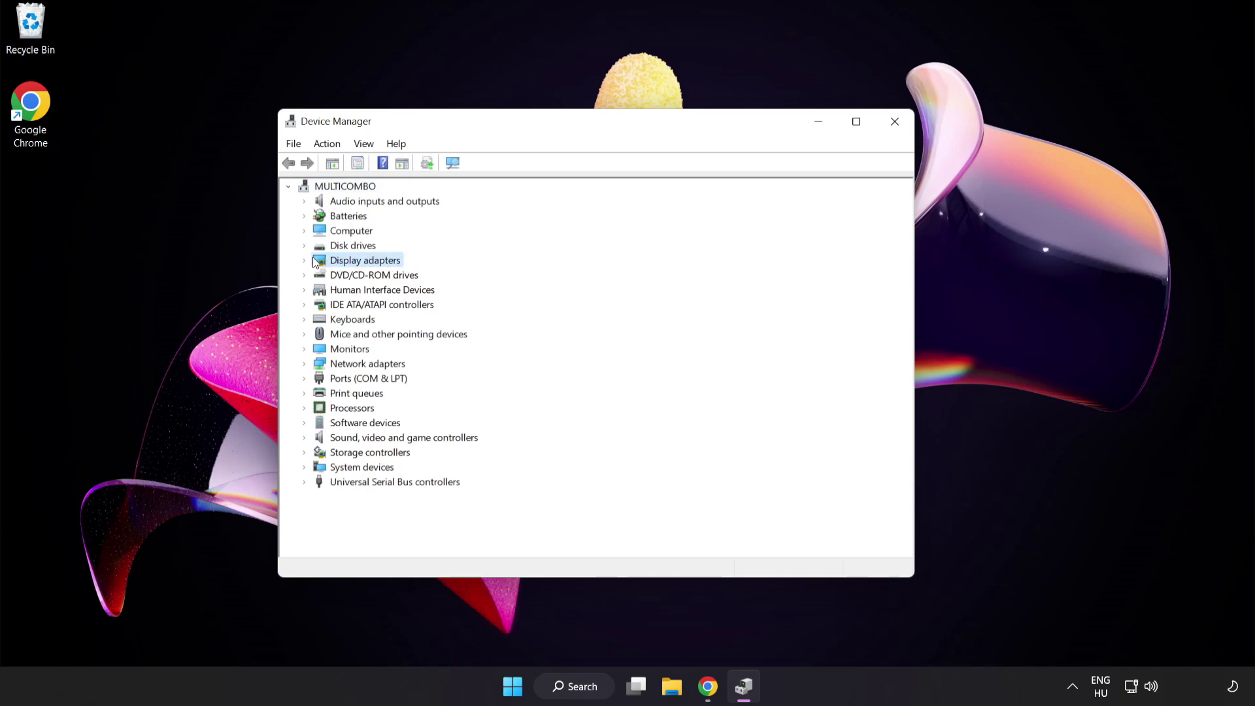
click(304, 262)
click(357, 276)
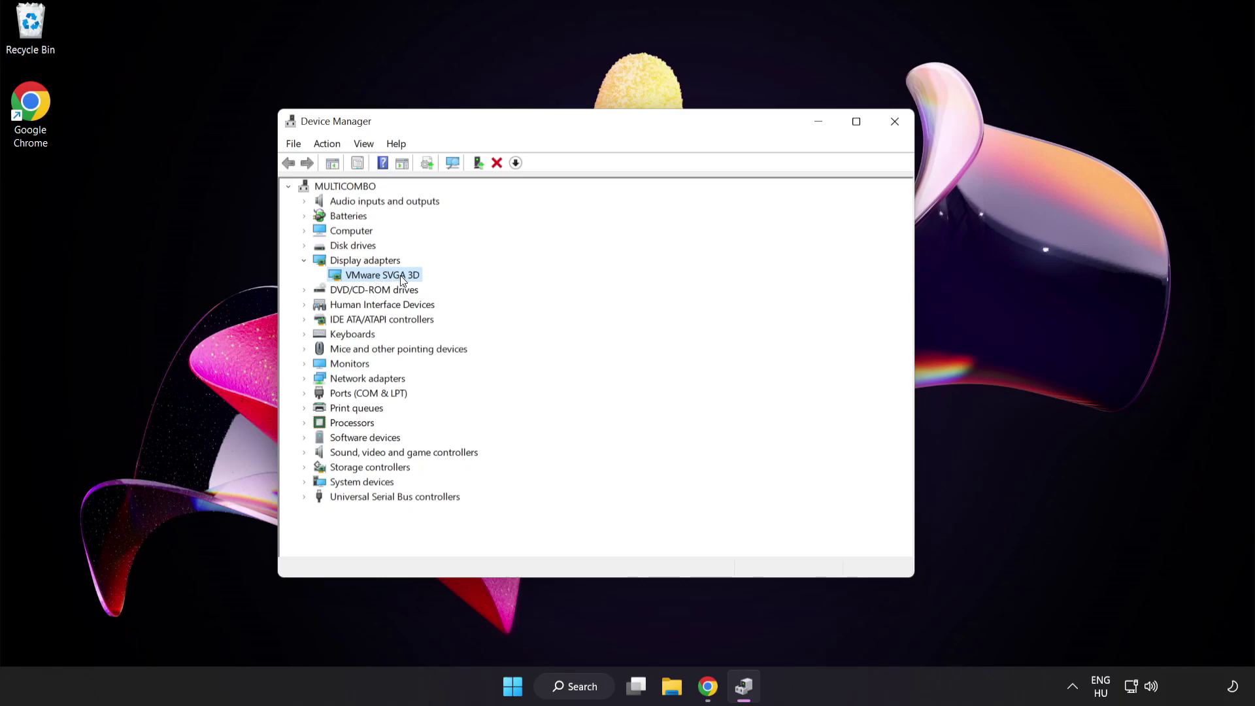
right_click(400, 276)
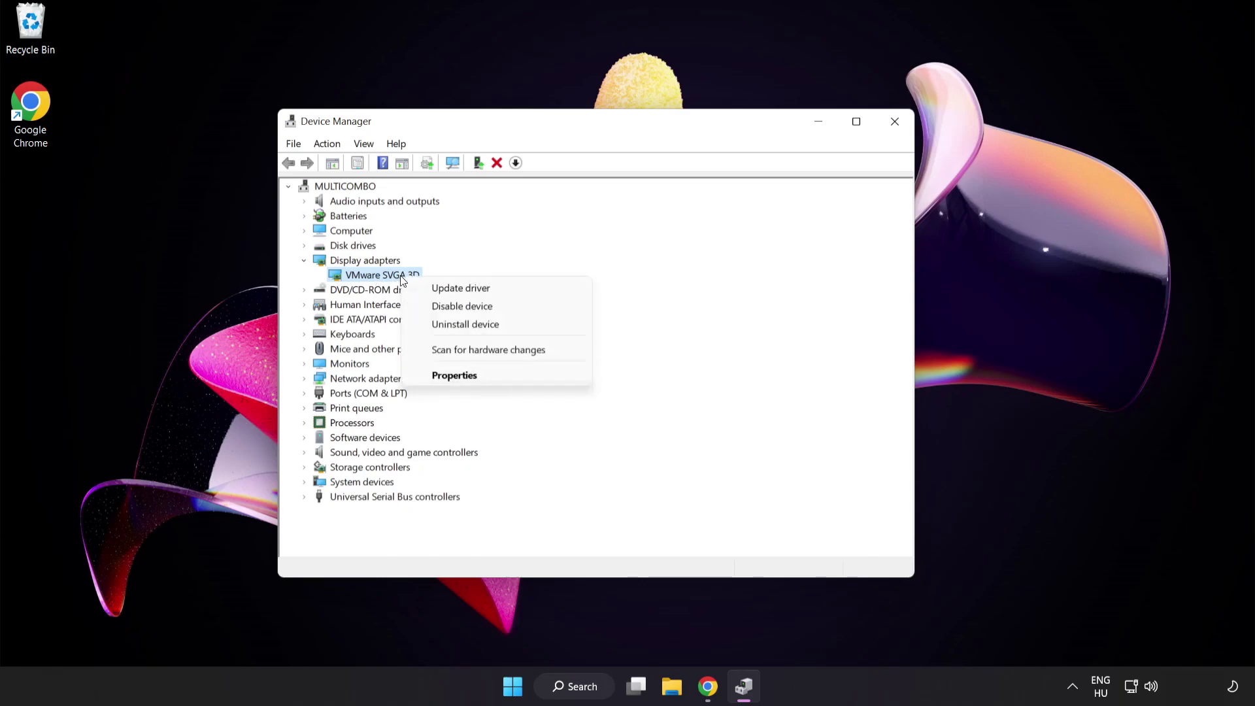
click(493, 288)
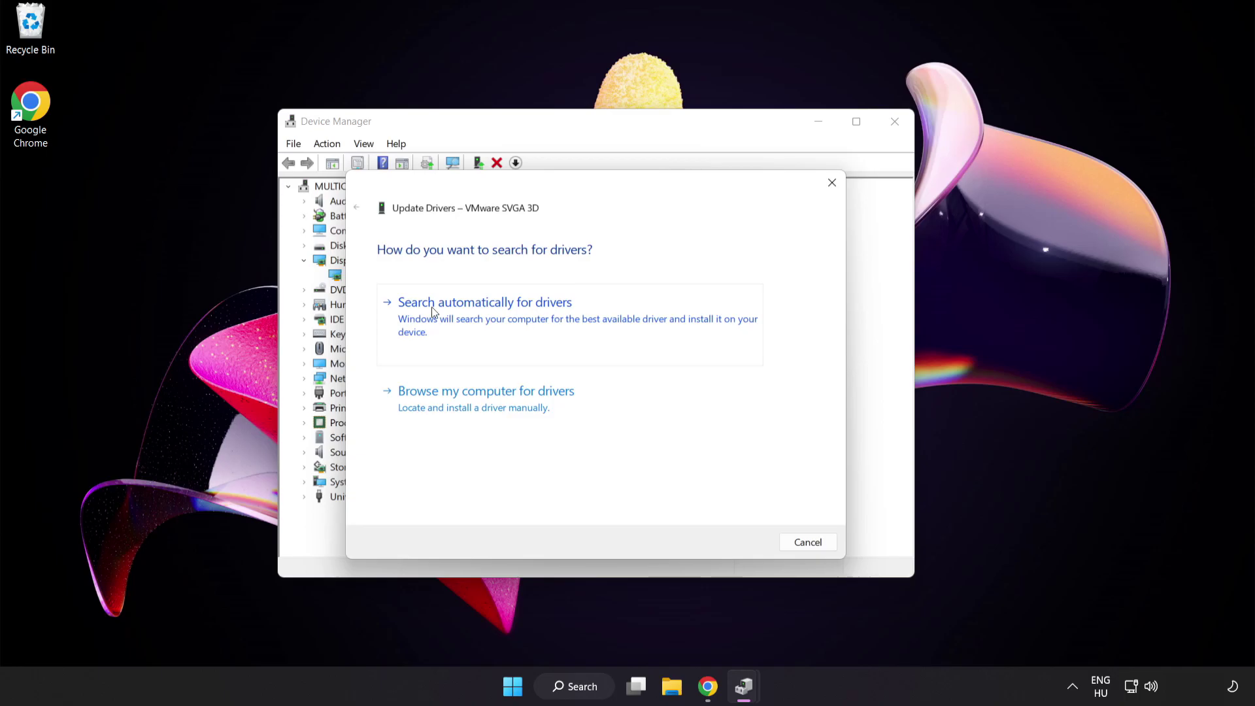
Auto-search drivers for VMware SVGA 3D, confirm the best is installed, and close Device Manager
click(518, 320)
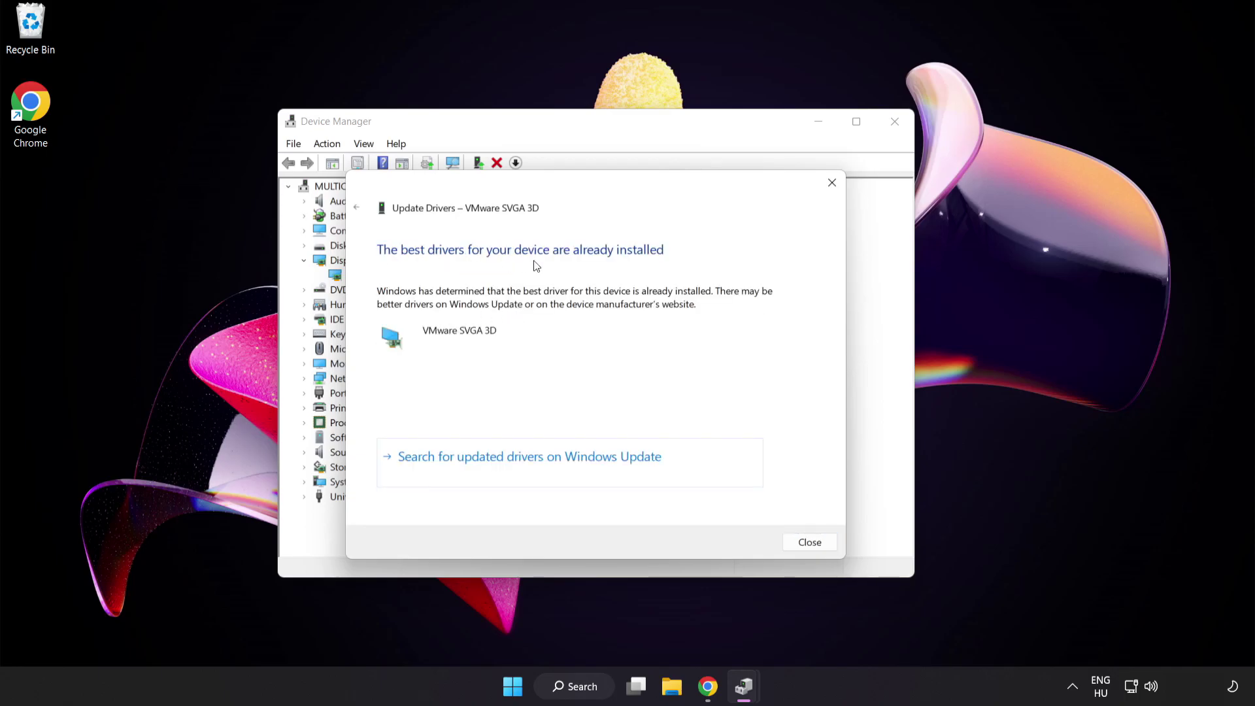
click(808, 542)
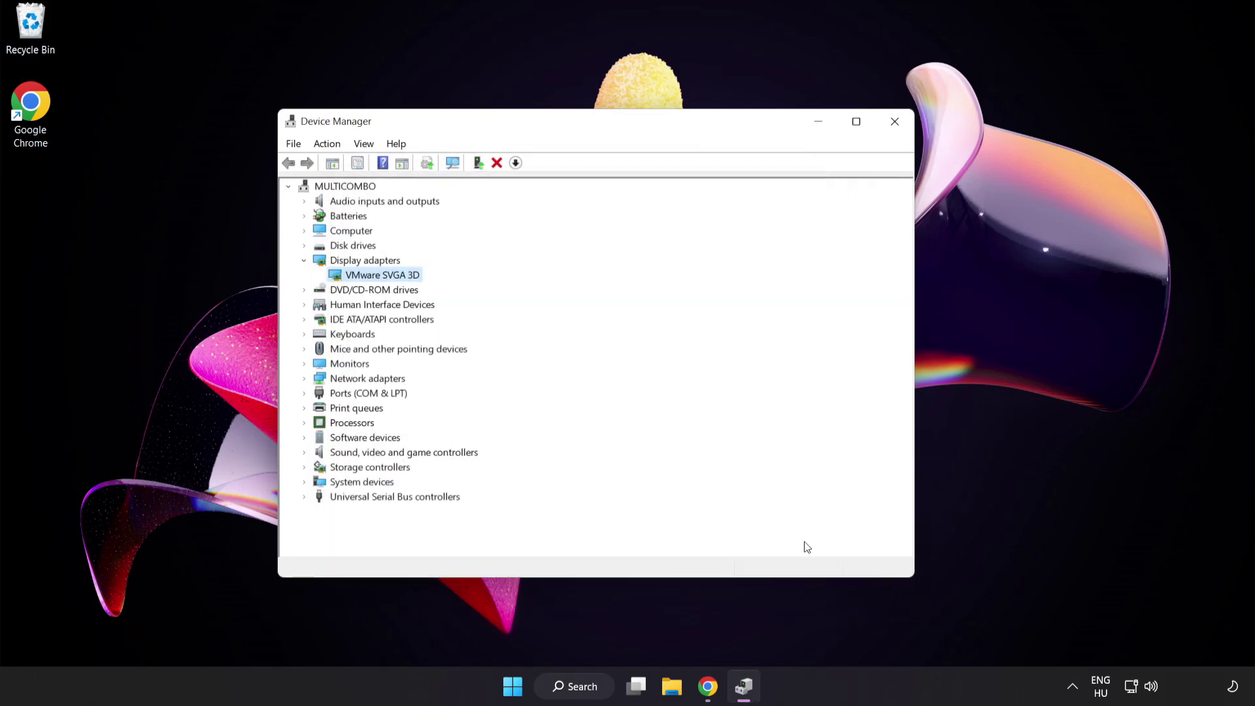
click(891, 130)
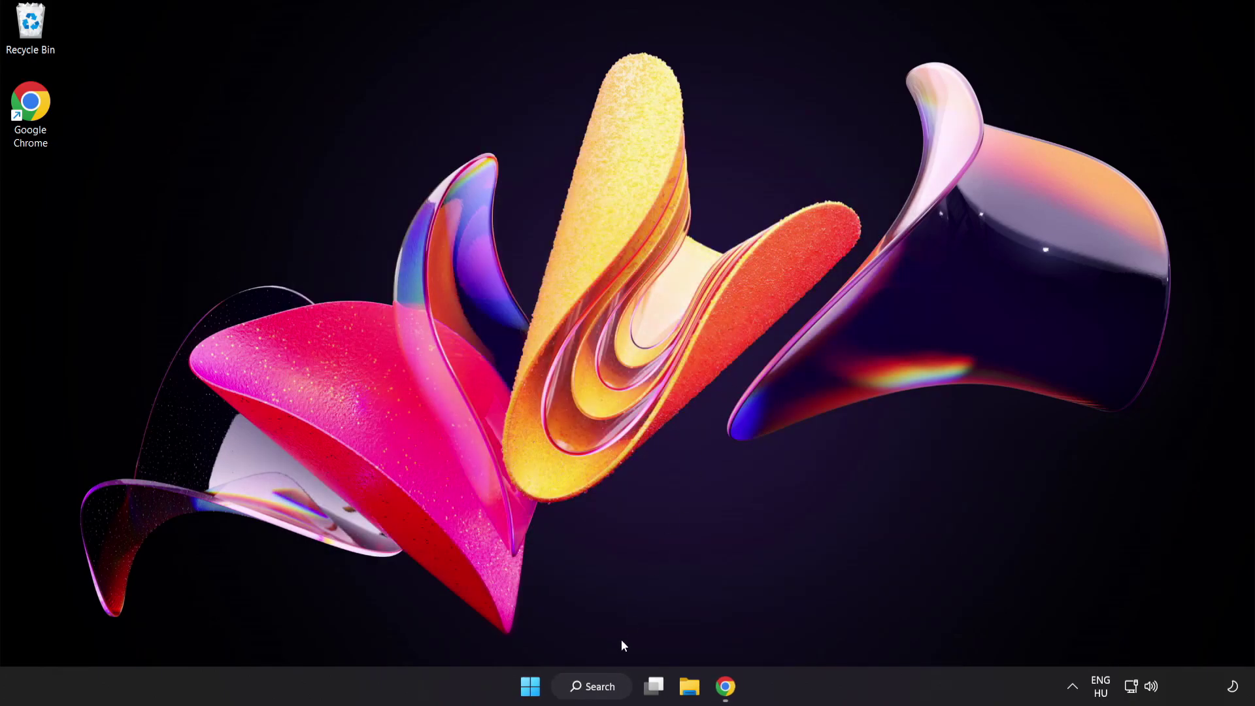
Search 'game mode settings' and open the Game Mode page in Settings
click(593, 687)
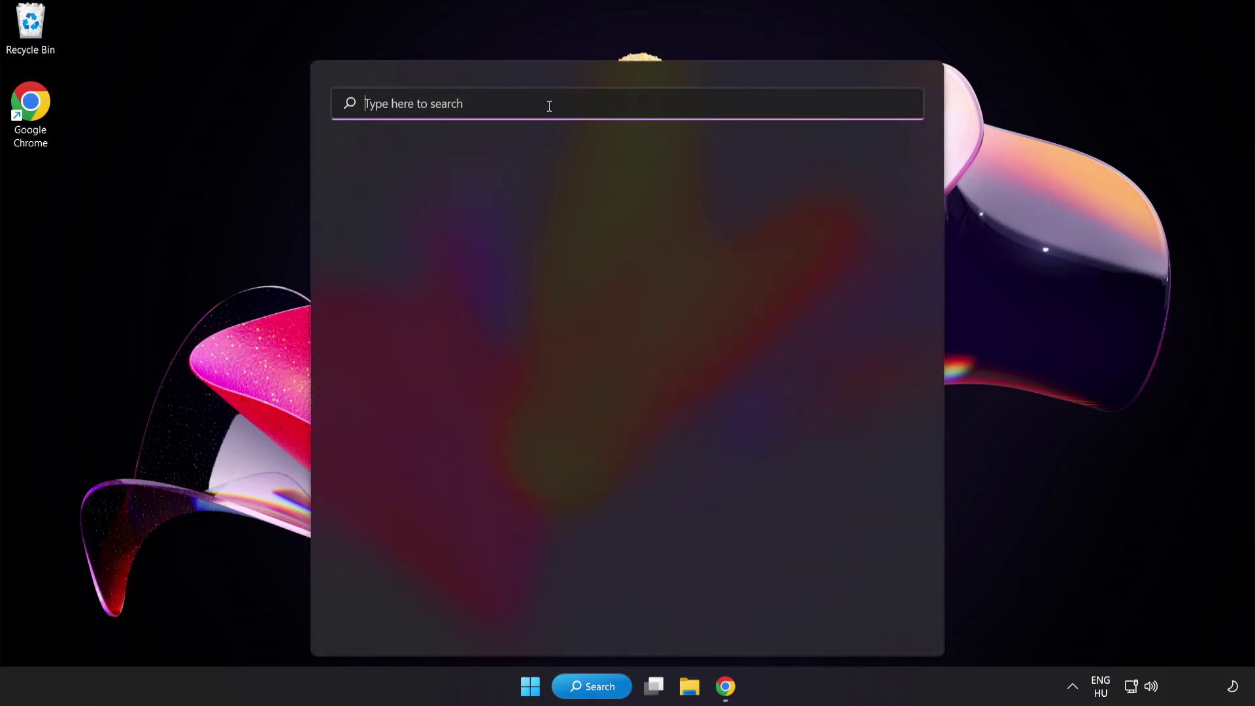
text(game mode settings)
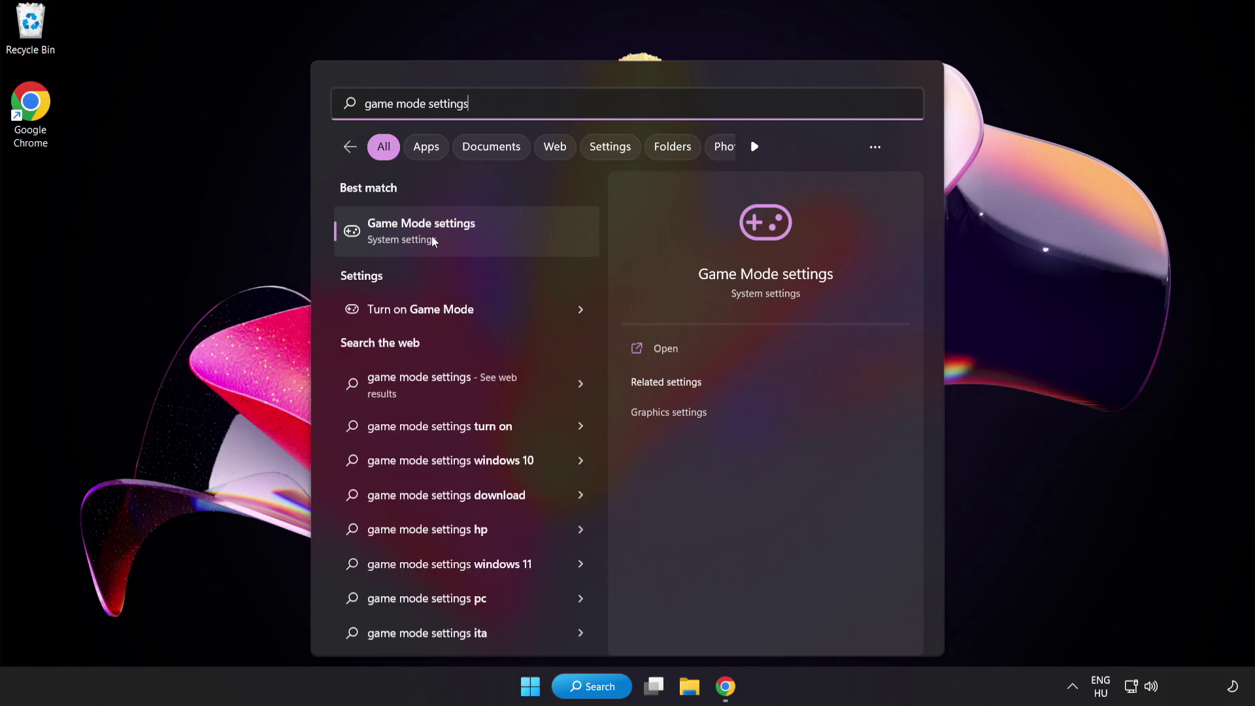
click(458, 238)
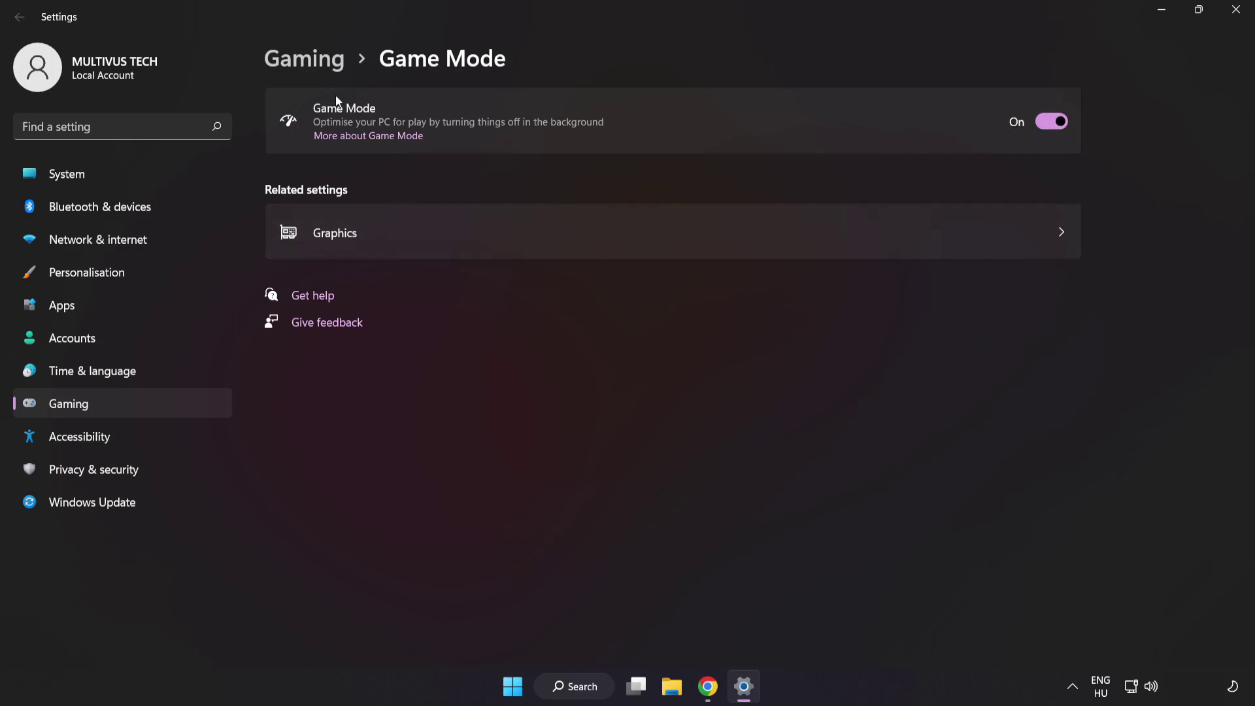
Check that Xbox Game Bar's controller shortcut is off under Gaming, then close Settings
click(310, 64)
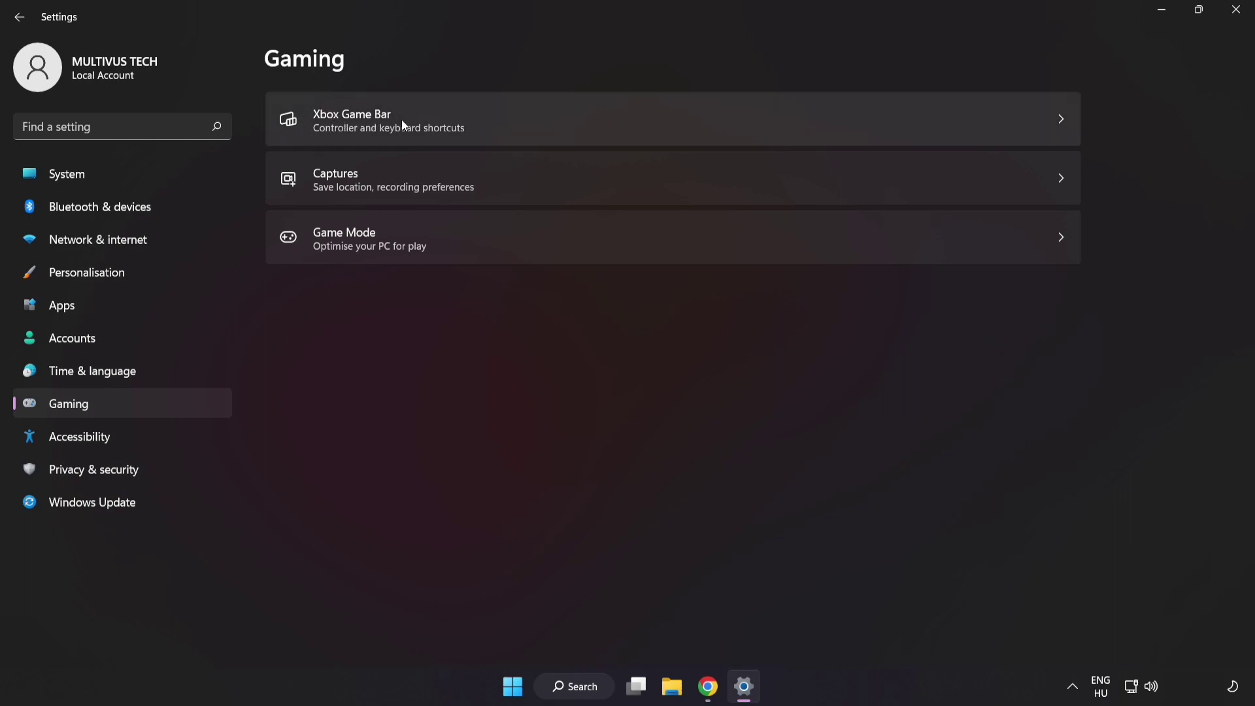
click(905, 116)
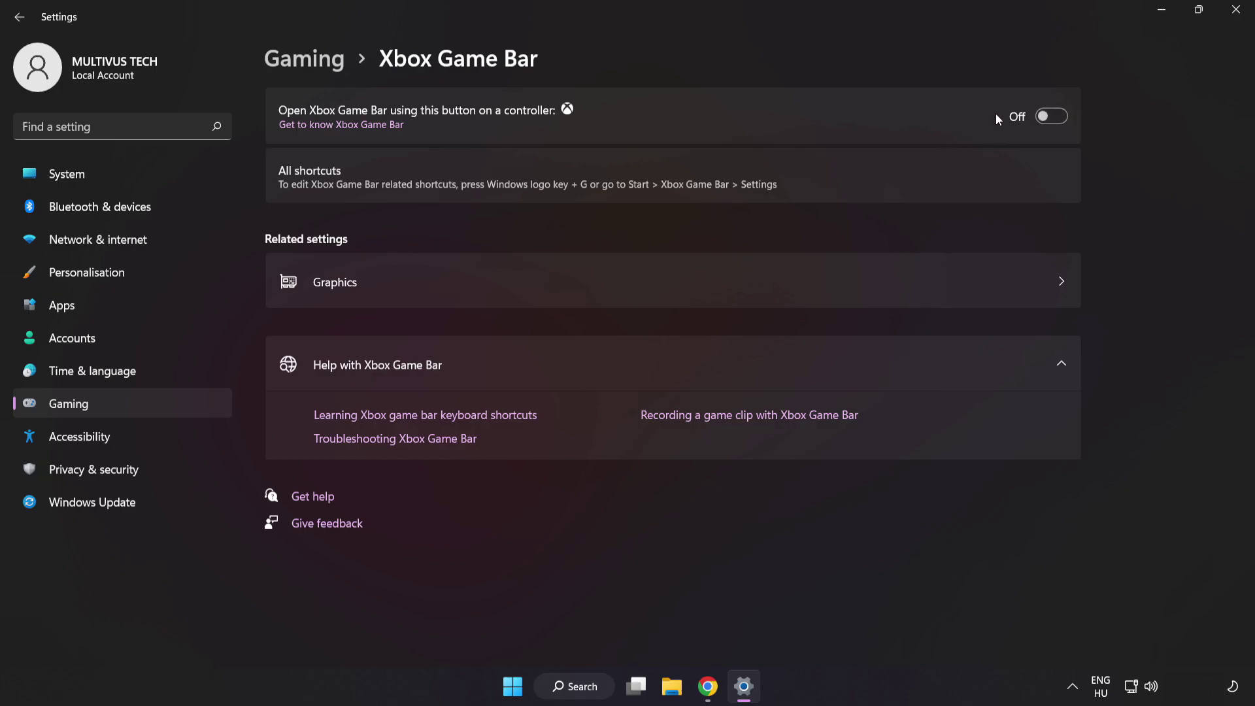
click(1237, 12)
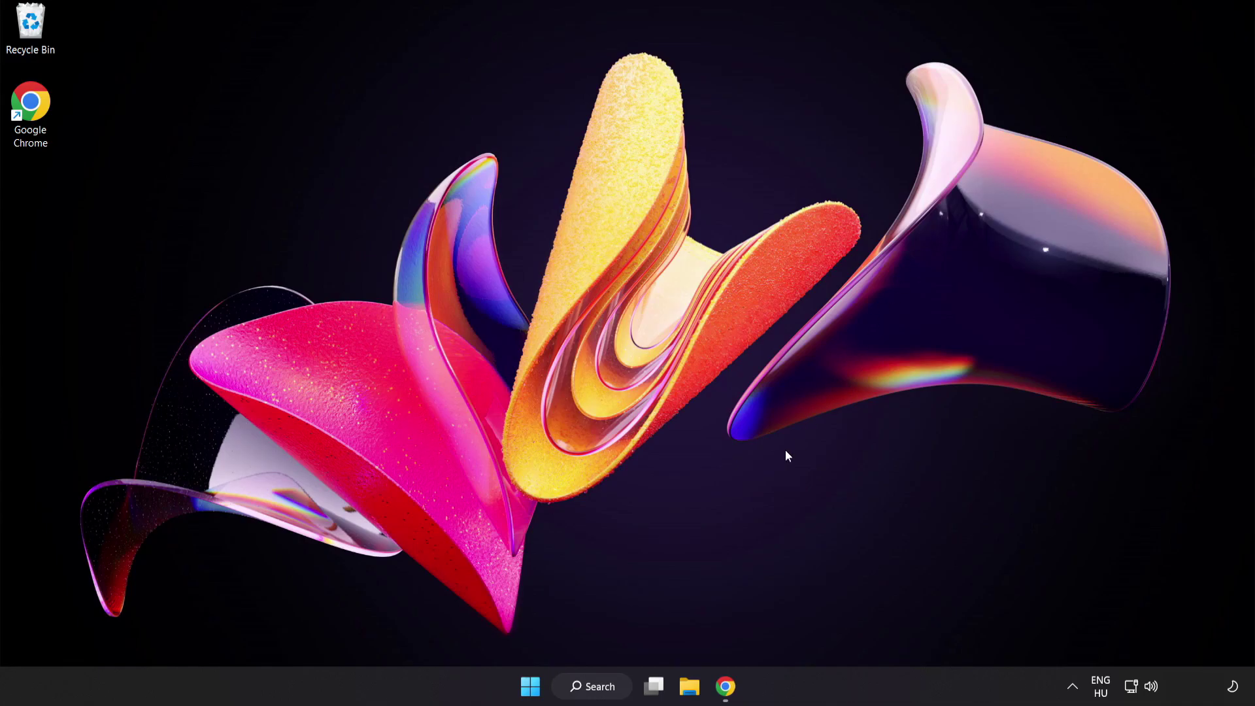
Open Task Manager from the Win+X menu and end the Google Chrome task
right_click(528, 690)
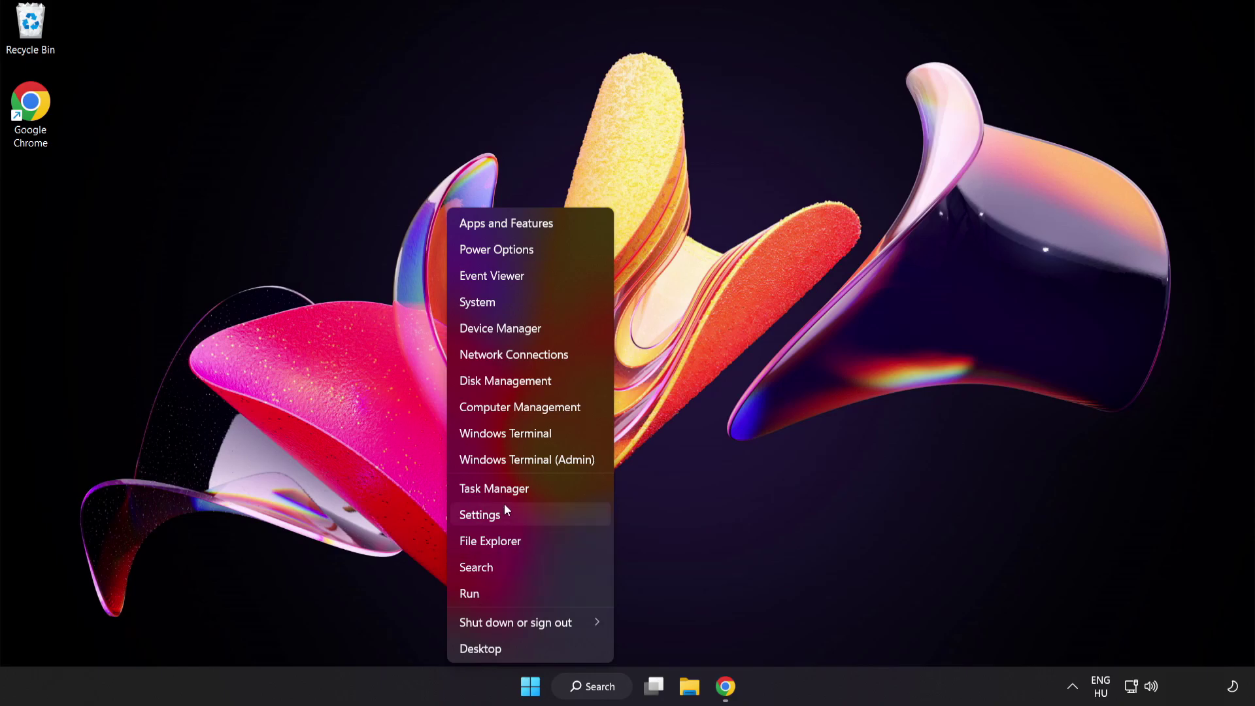
click(538, 491)
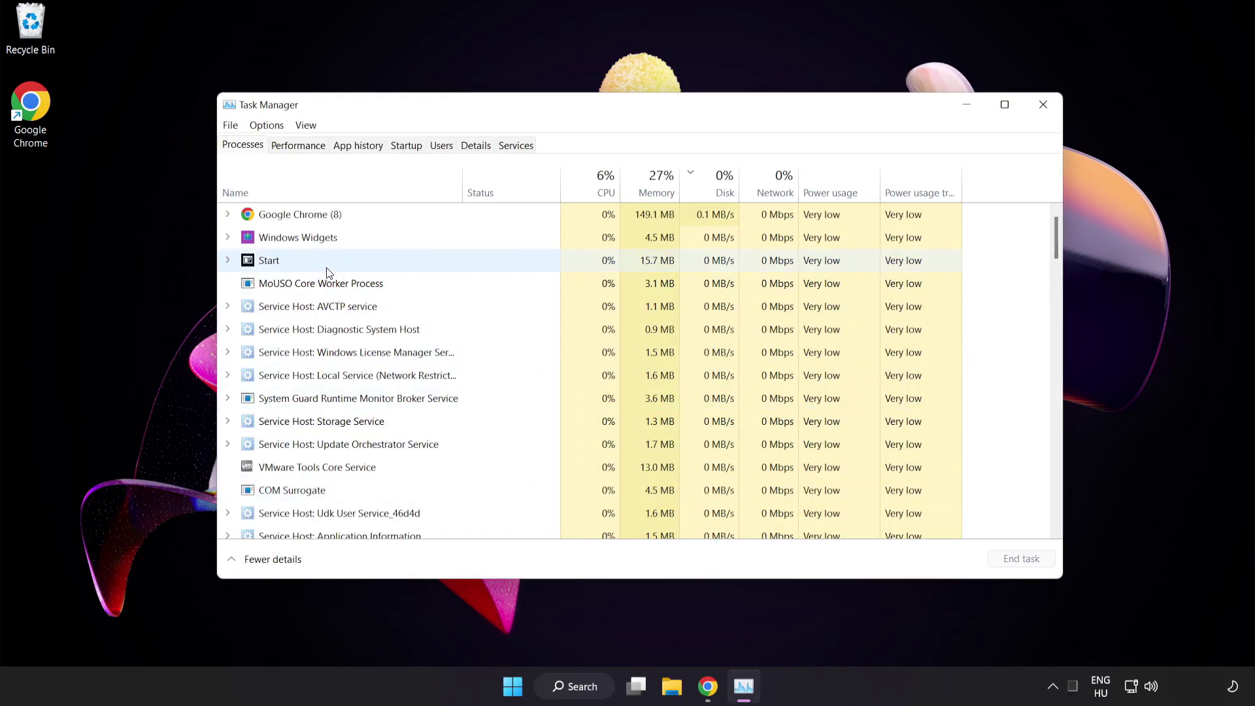
click(322, 216)
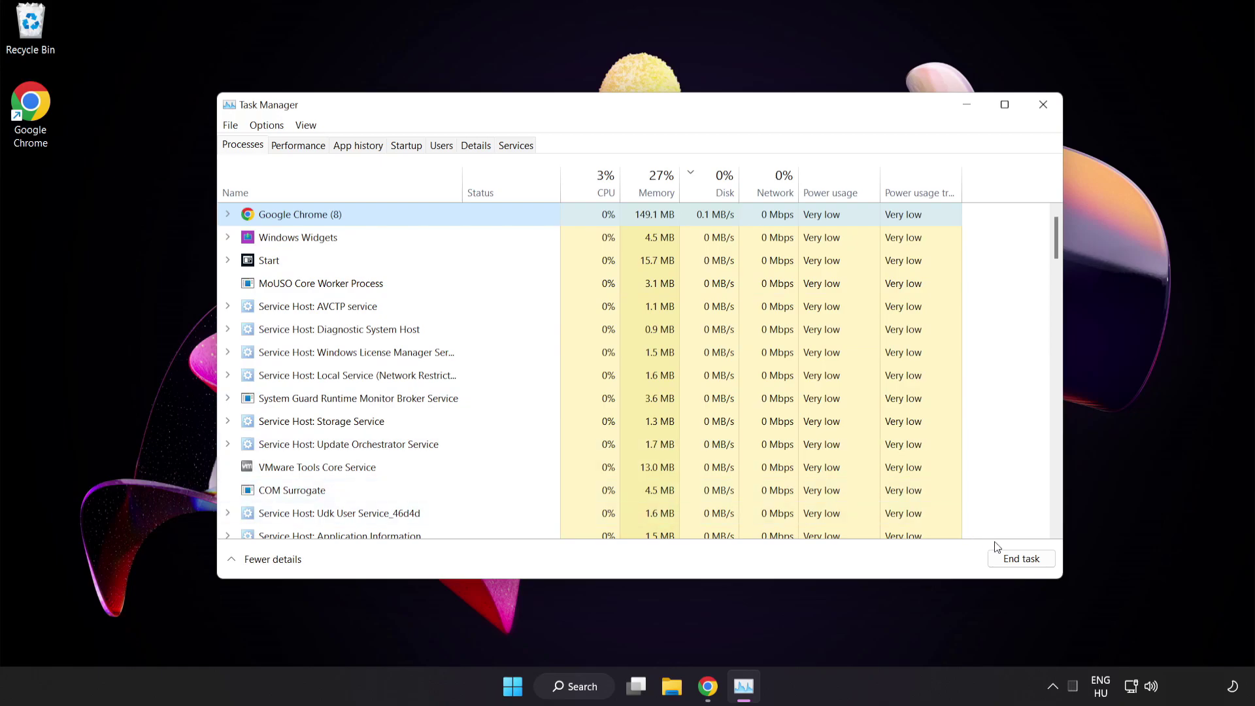
click(1014, 559)
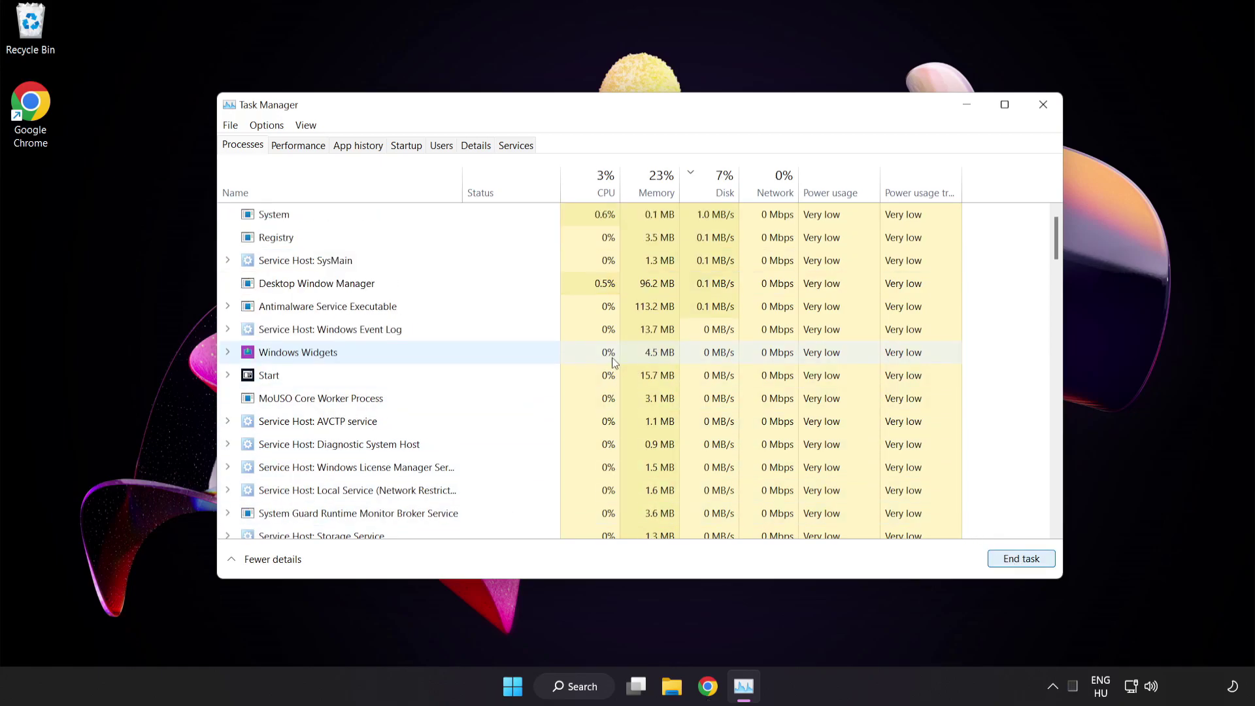
mouse_move(1057, 240)
mouse_down()
mouse_move(1052, 438)
mouse_move(1046, 203)
mouse_up()
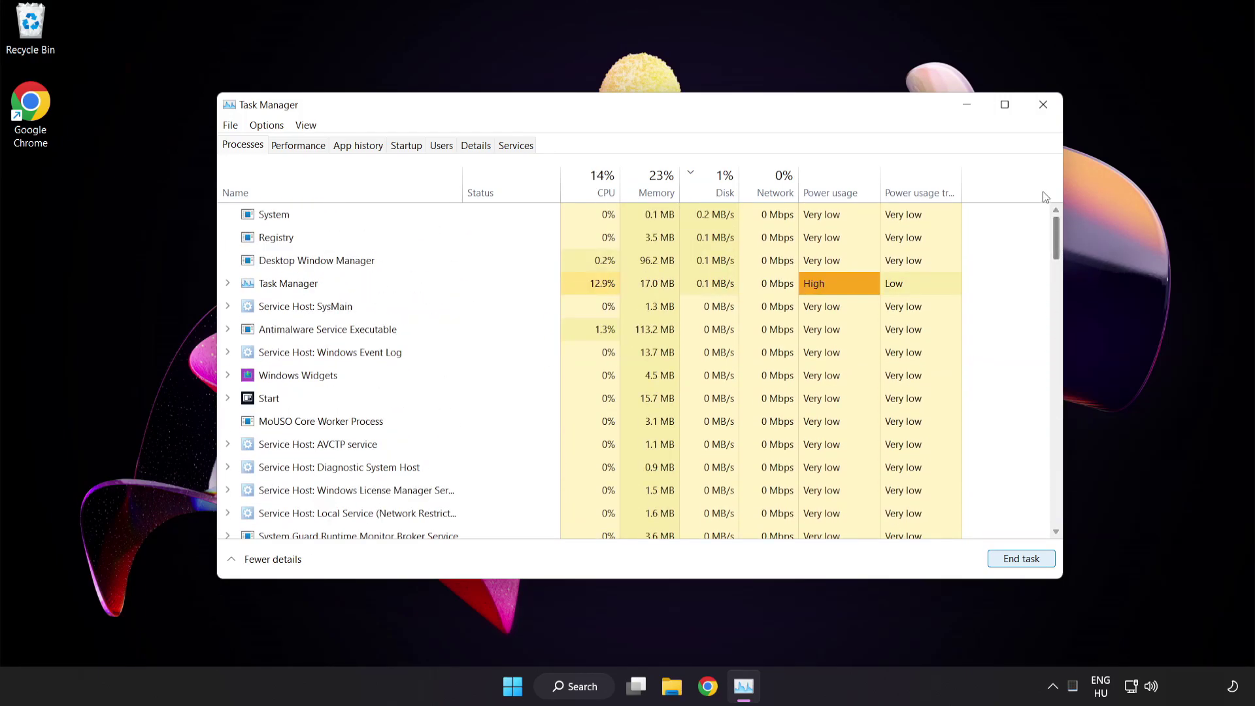
Disable Cortana, Phone Link and Terminal as startup apps, then close Task Manager
click(410, 146)
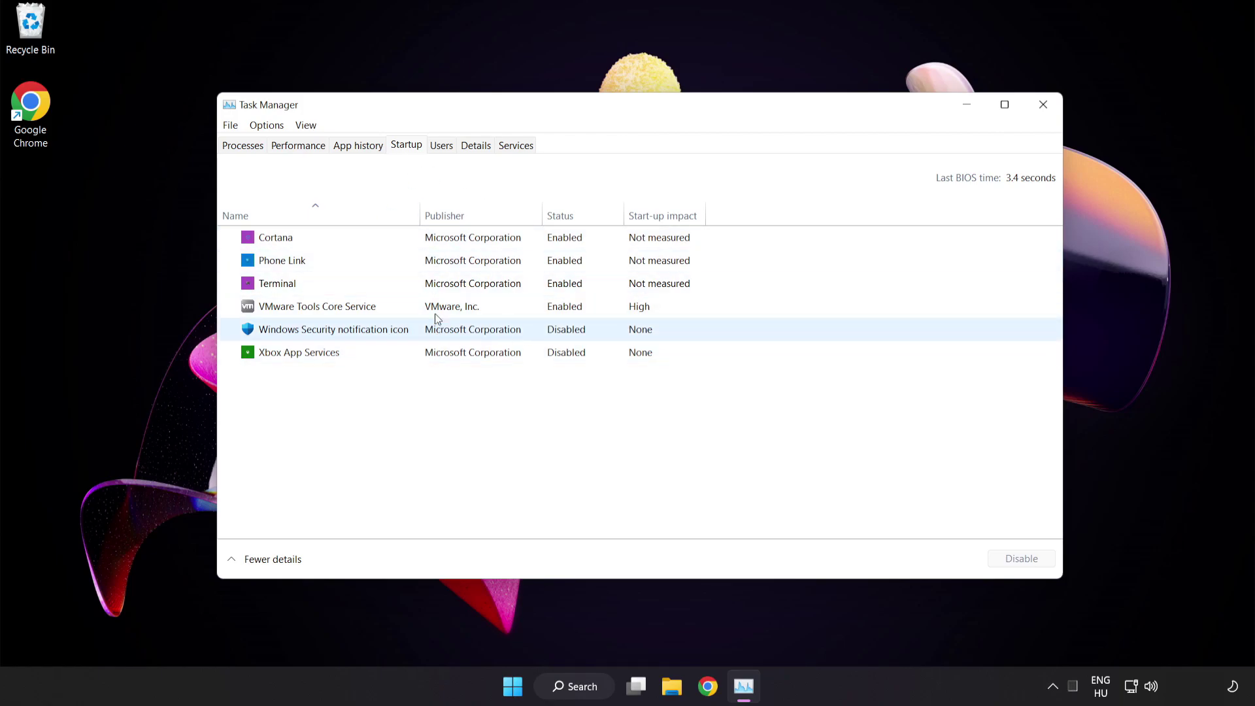
click(446, 242)
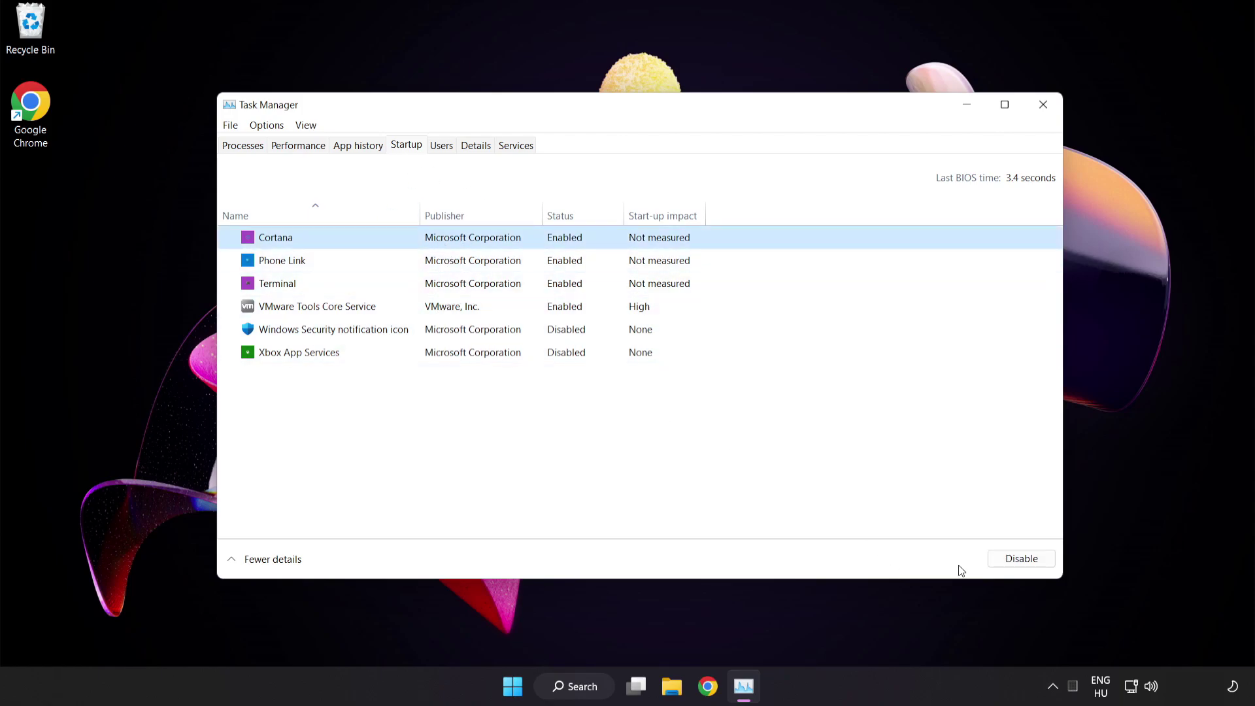
click(1021, 558)
click(368, 263)
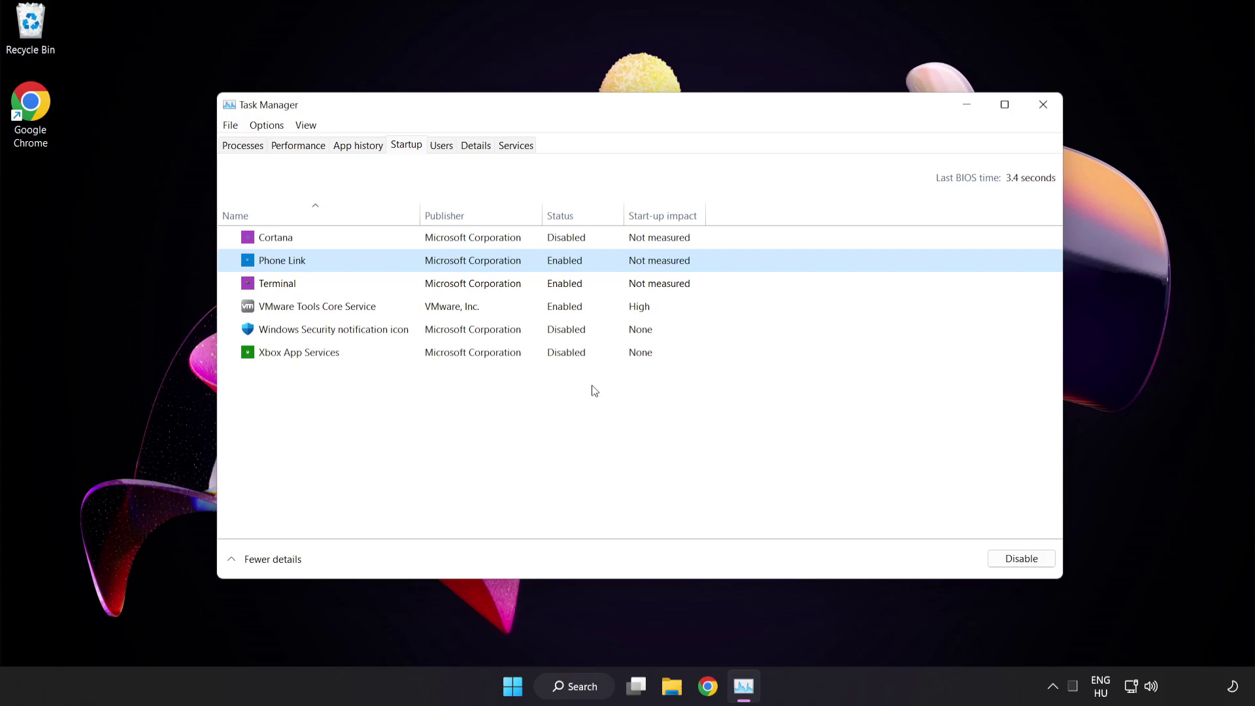
click(1017, 559)
click(501, 289)
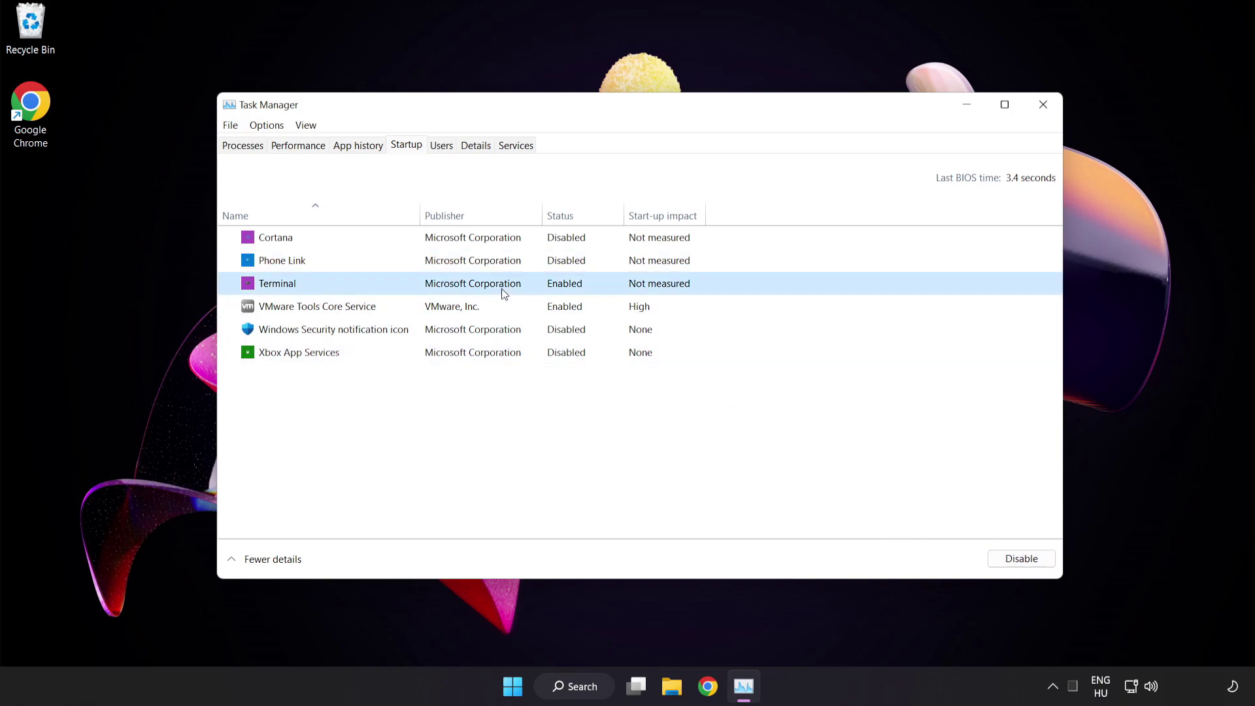
click(1021, 559)
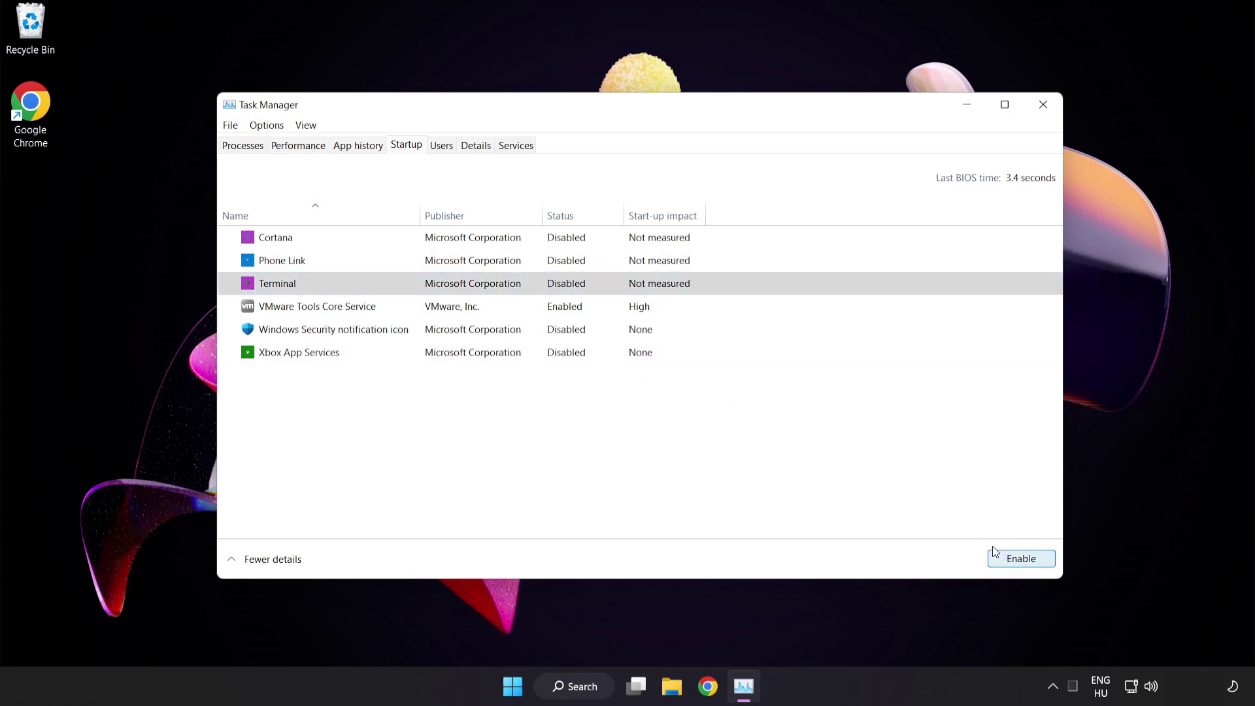
click(1045, 108)
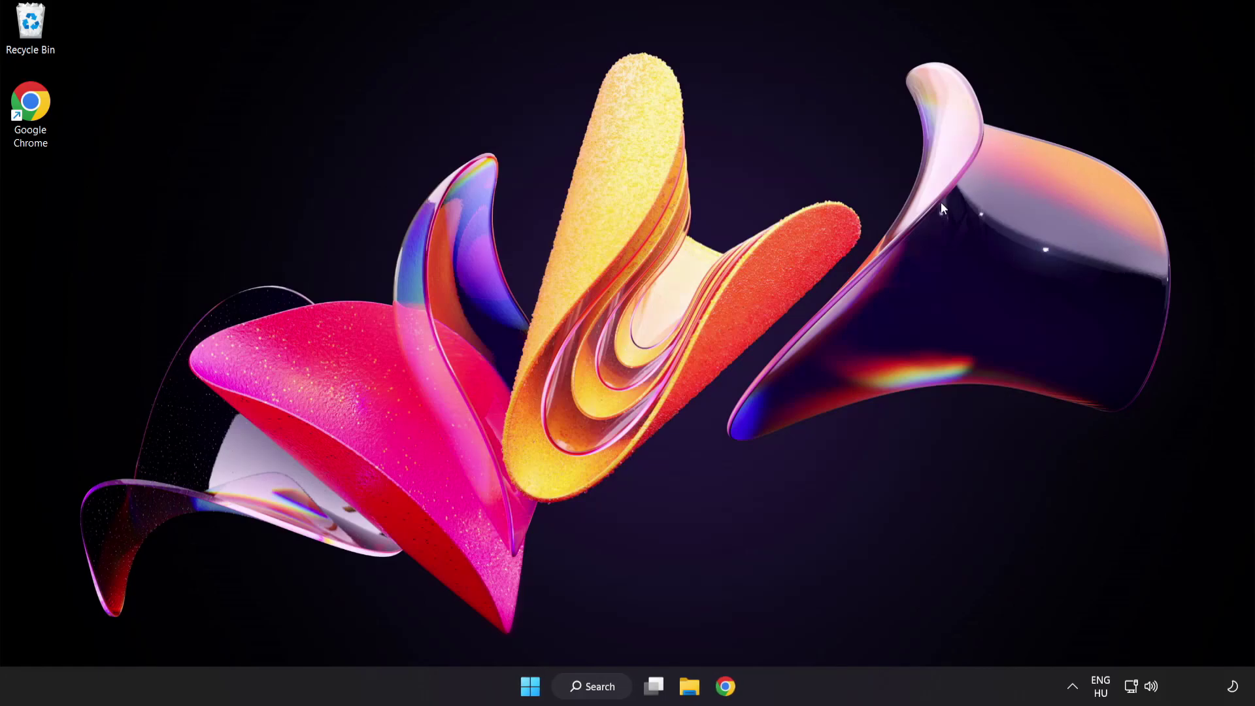
Run Check for updates in Windows Update, confirm it's up to date, and close Settings
click(595, 691)
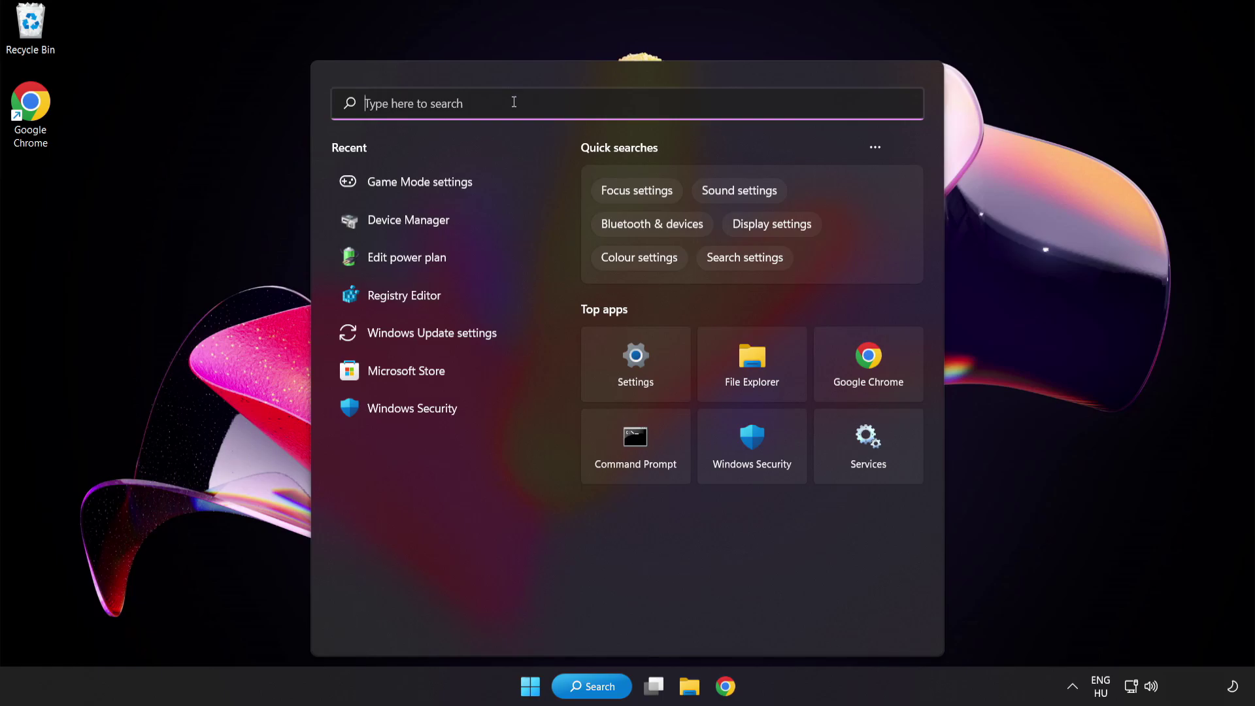
text(update)
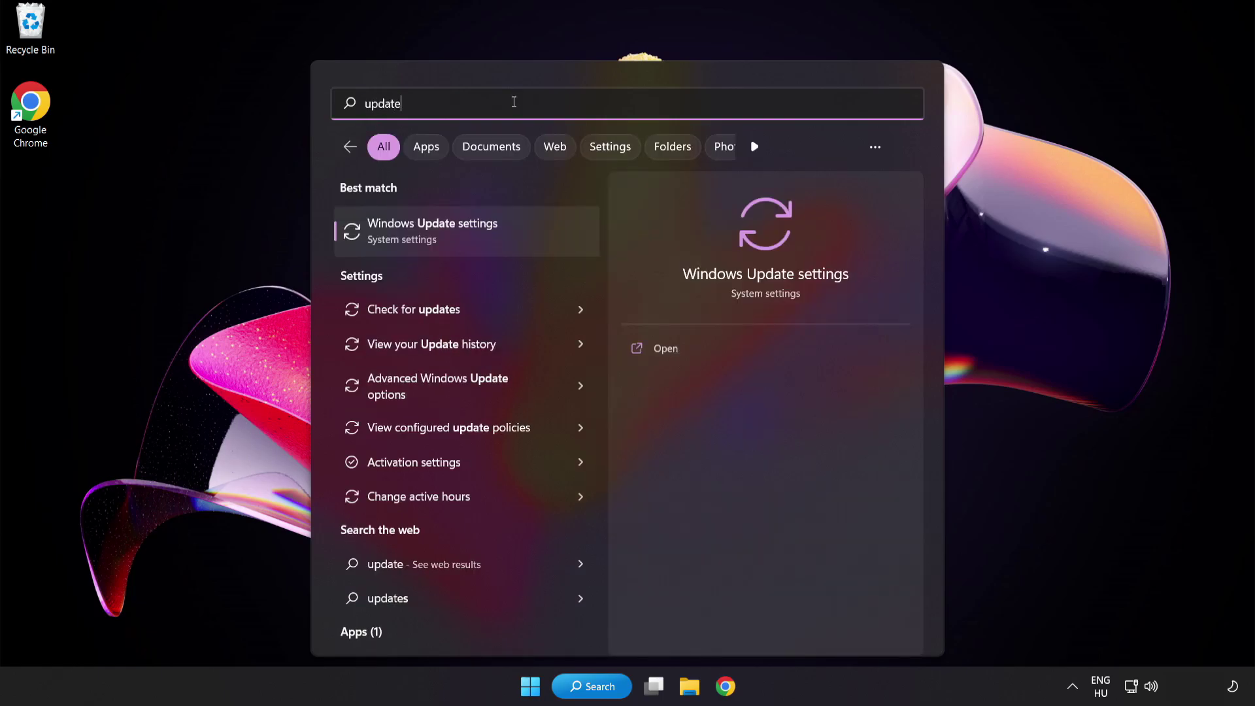
click(514, 231)
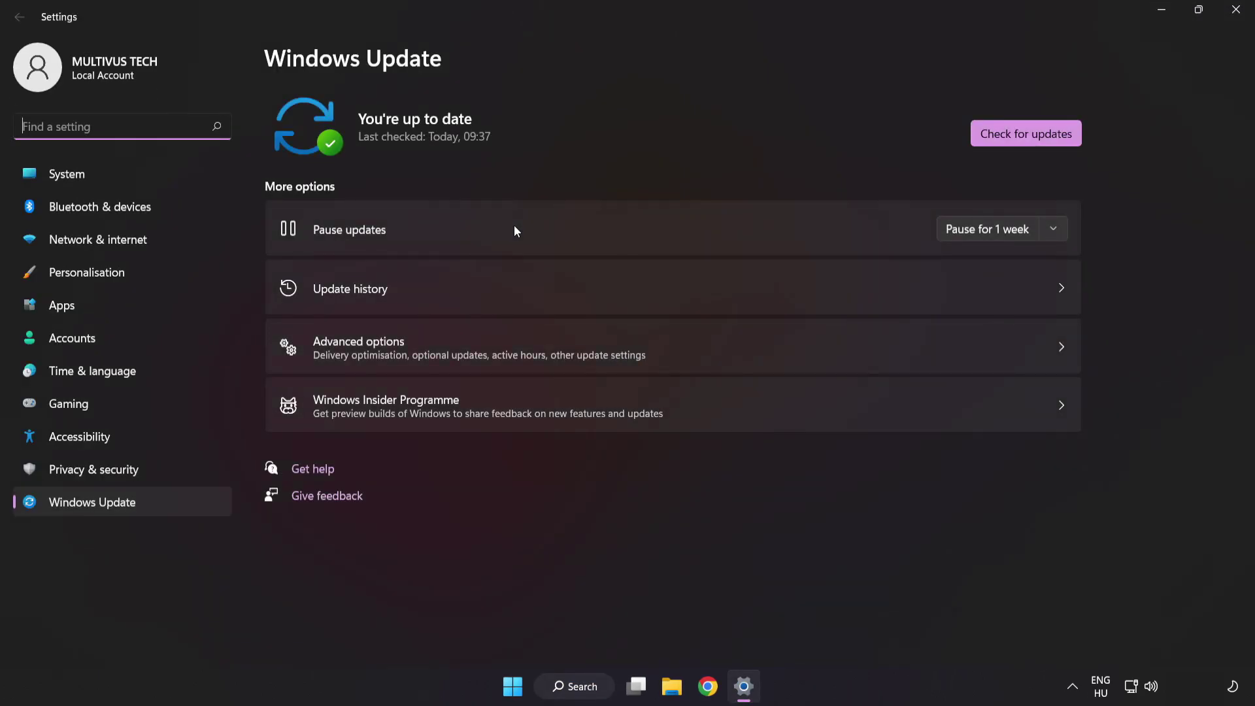
click(1025, 139)
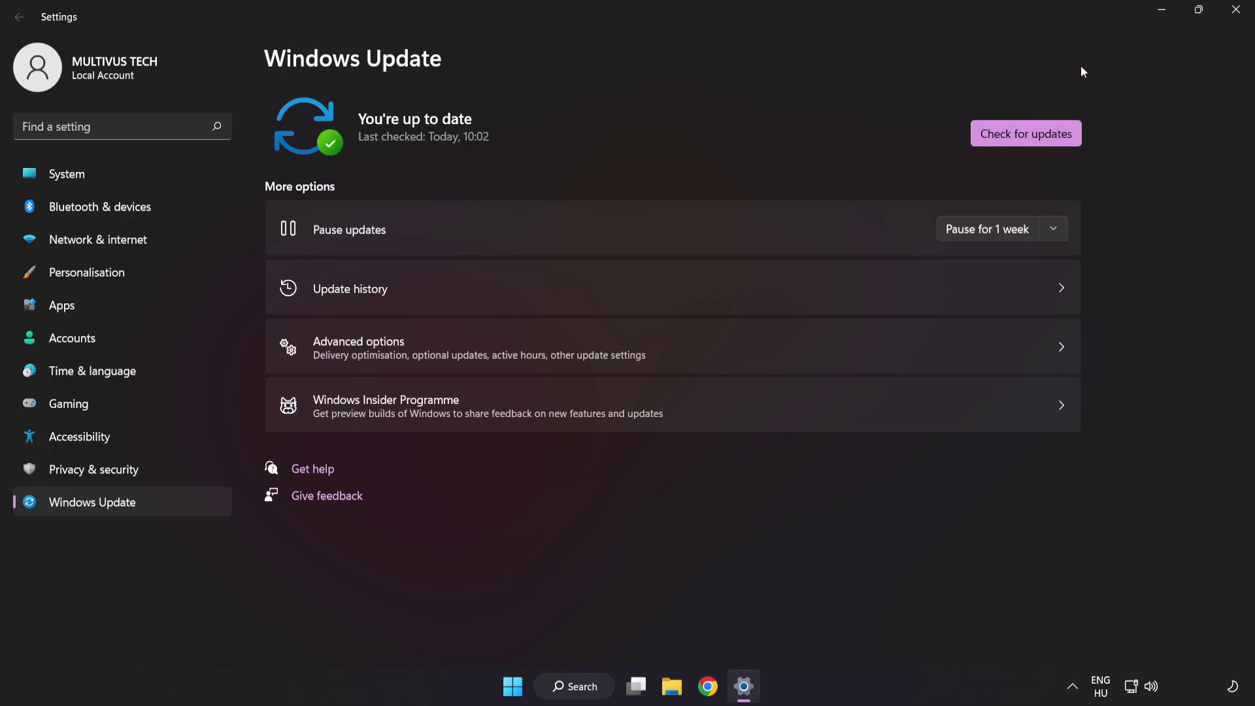
click(1235, 11)
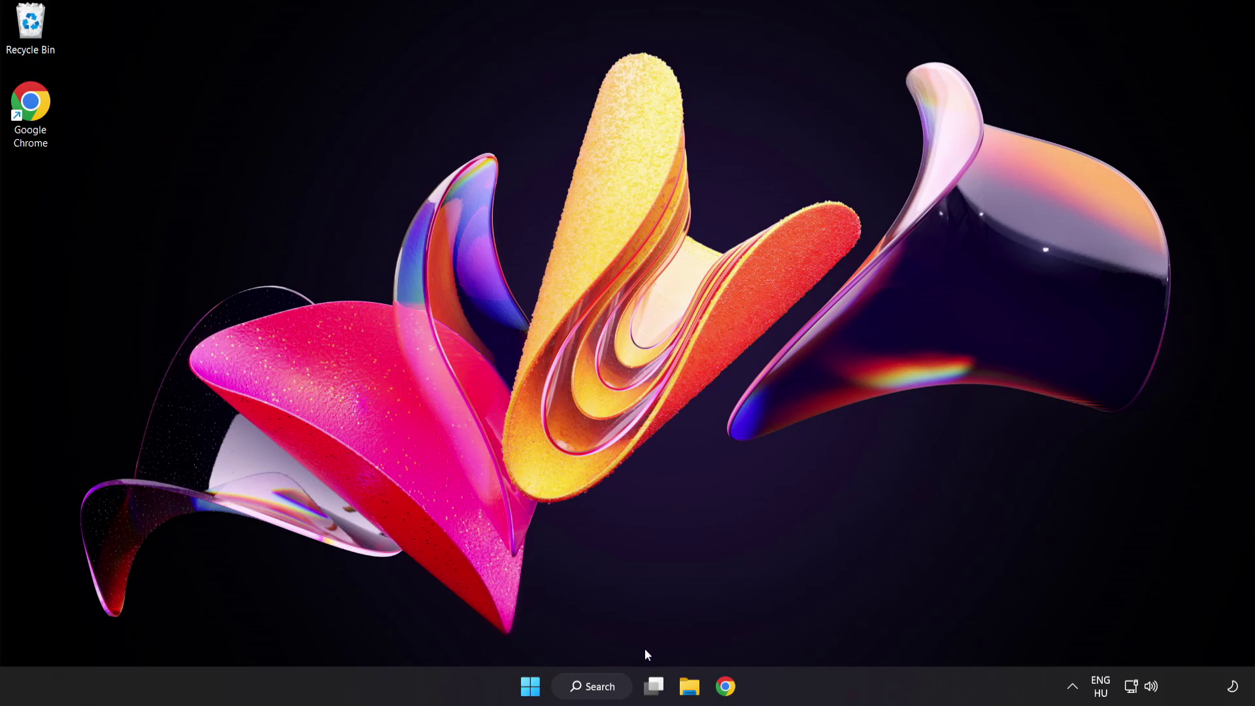
Open Registry Editor via 'regedit' and expand HKEY_CURRENT_USER > System
click(604, 691)
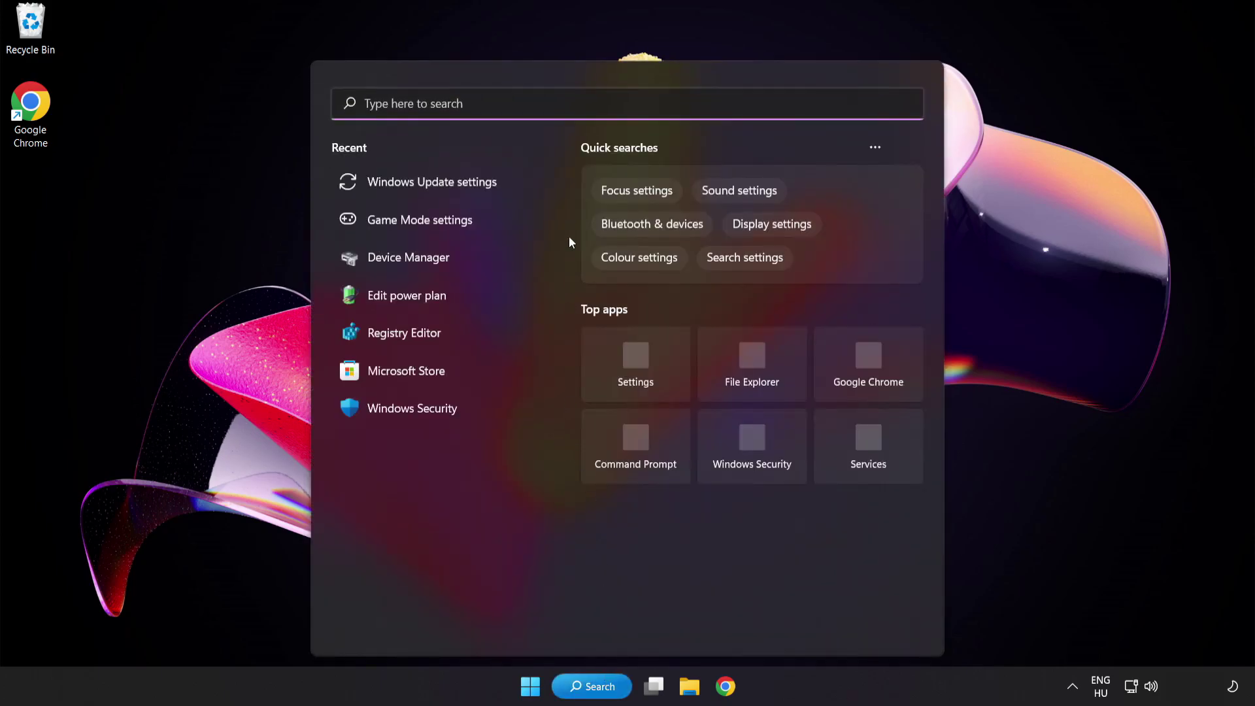
text(rege)
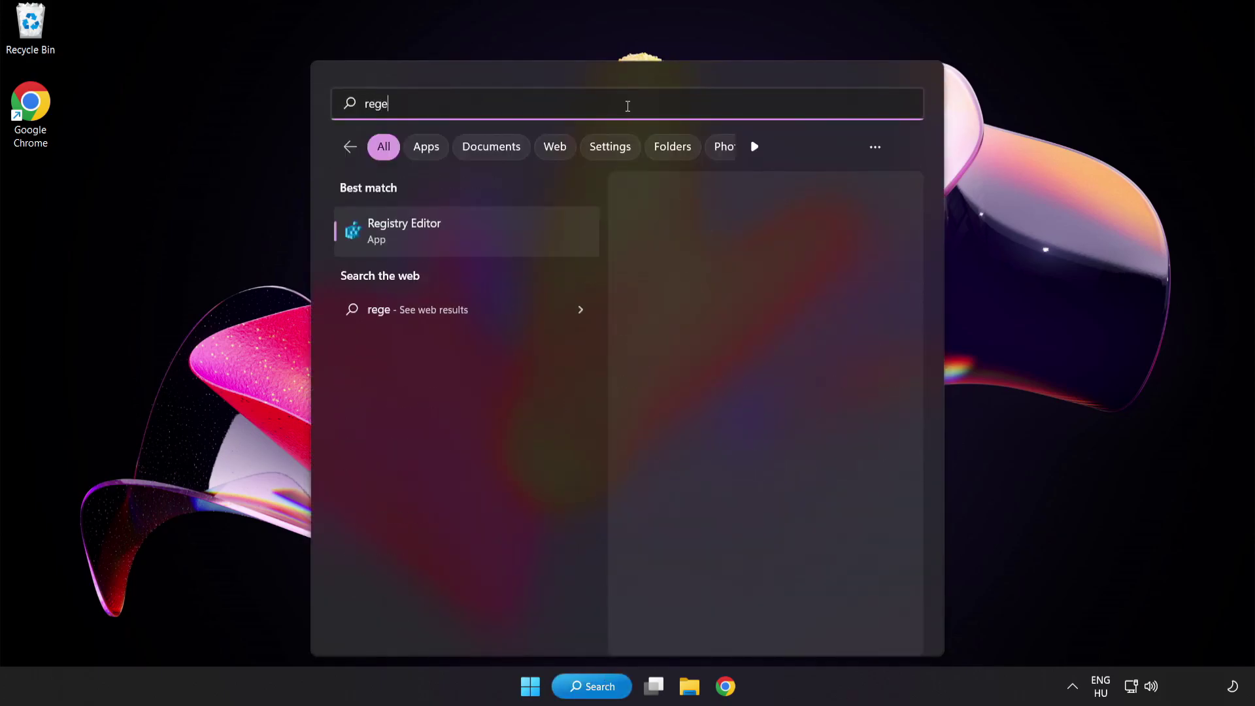
text(dit)
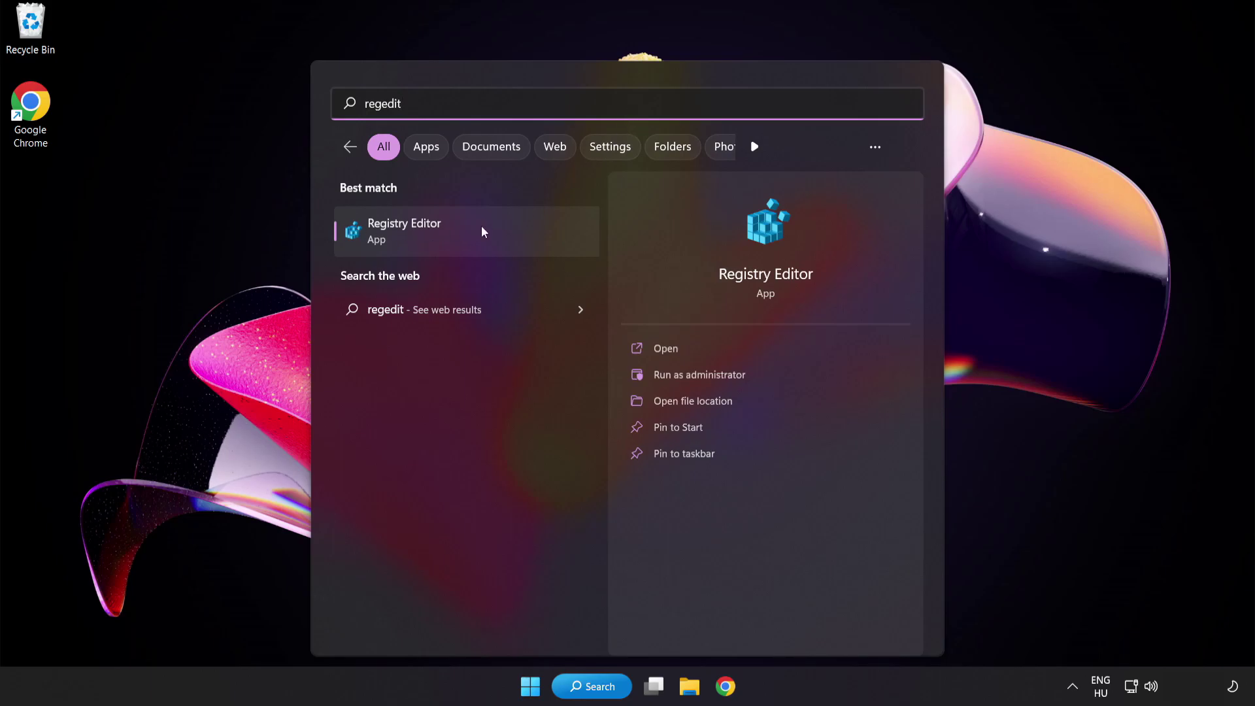
click(482, 232)
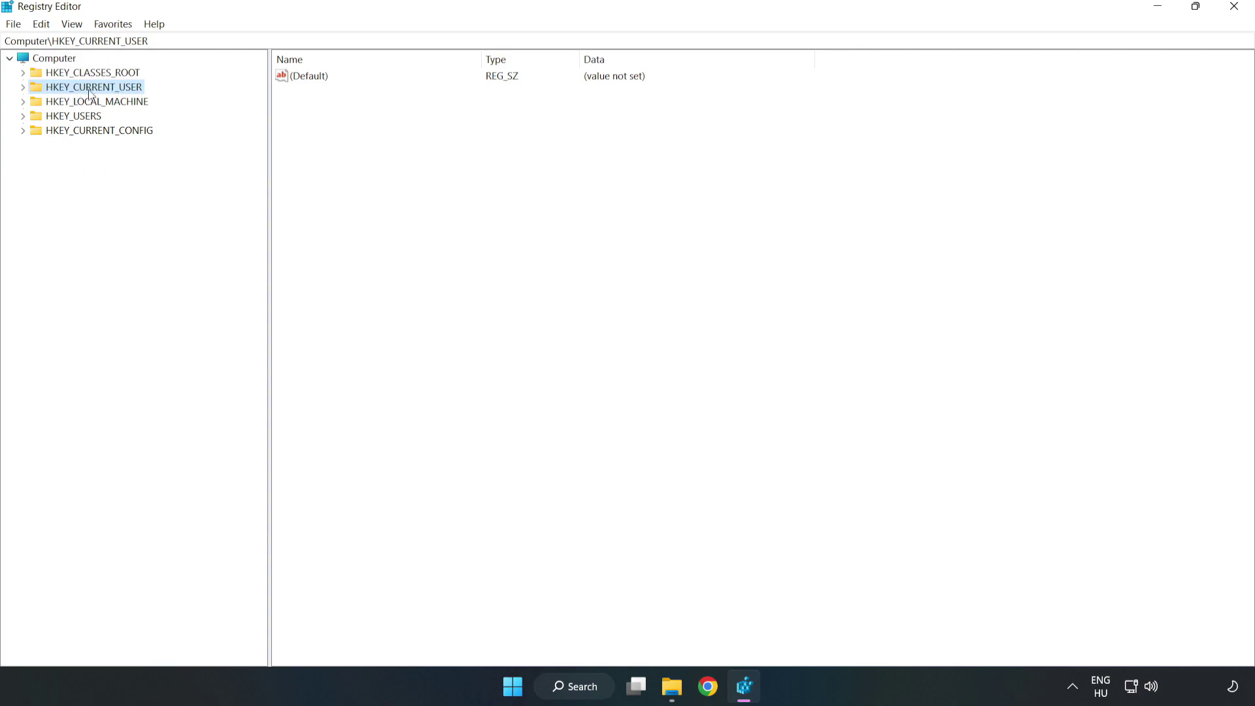
click(24, 87)
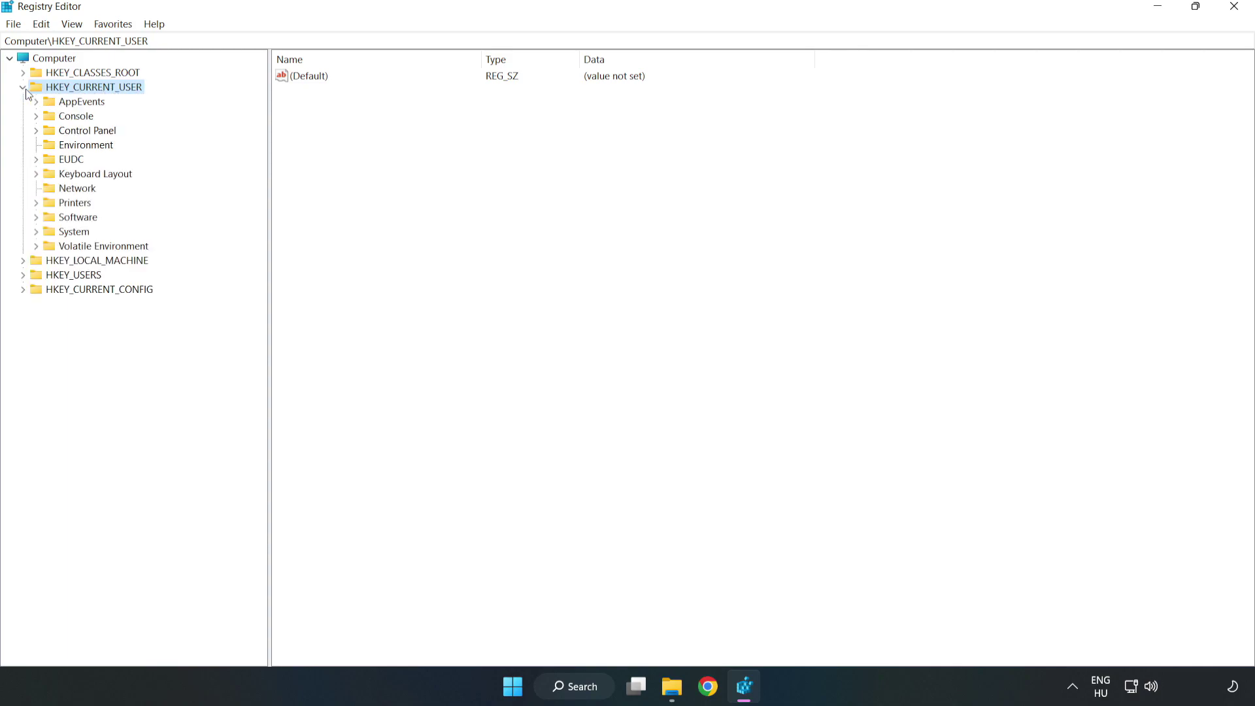
click(35, 233)
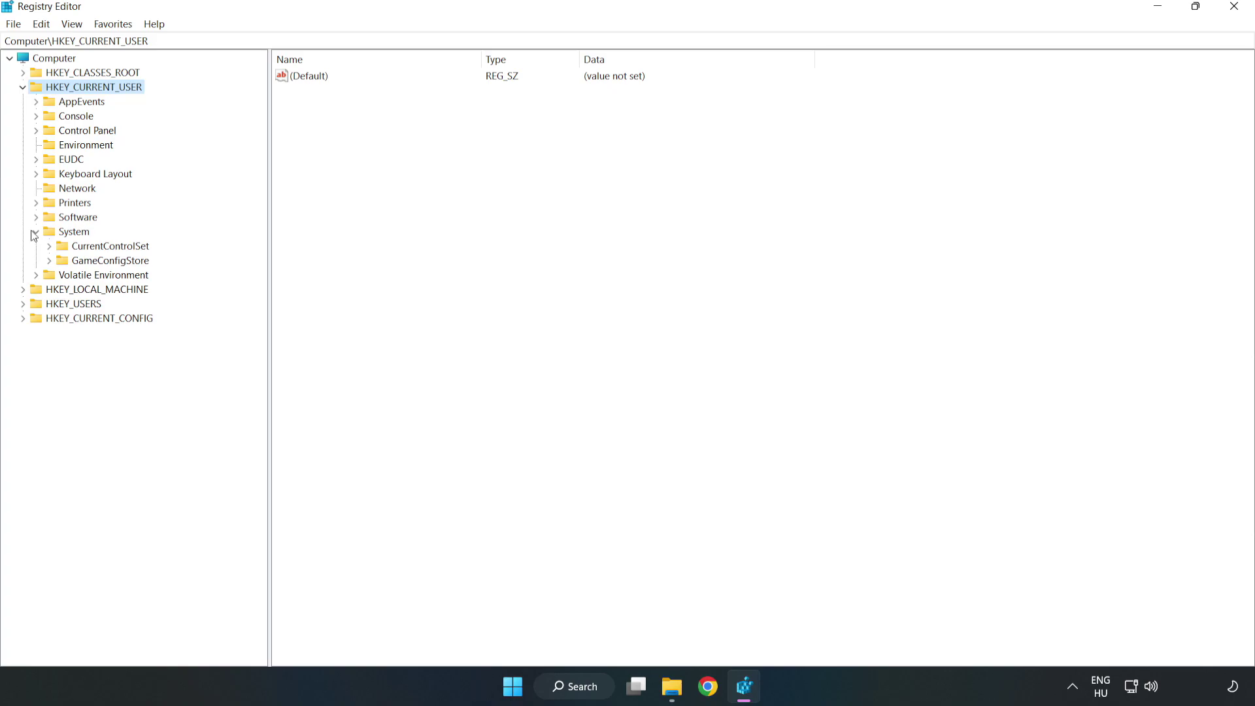
Change GameDVR_Enabled under GameConfigStore from 1 to 0, then collapse HKEY_CURRENT_USER
click(105, 268)
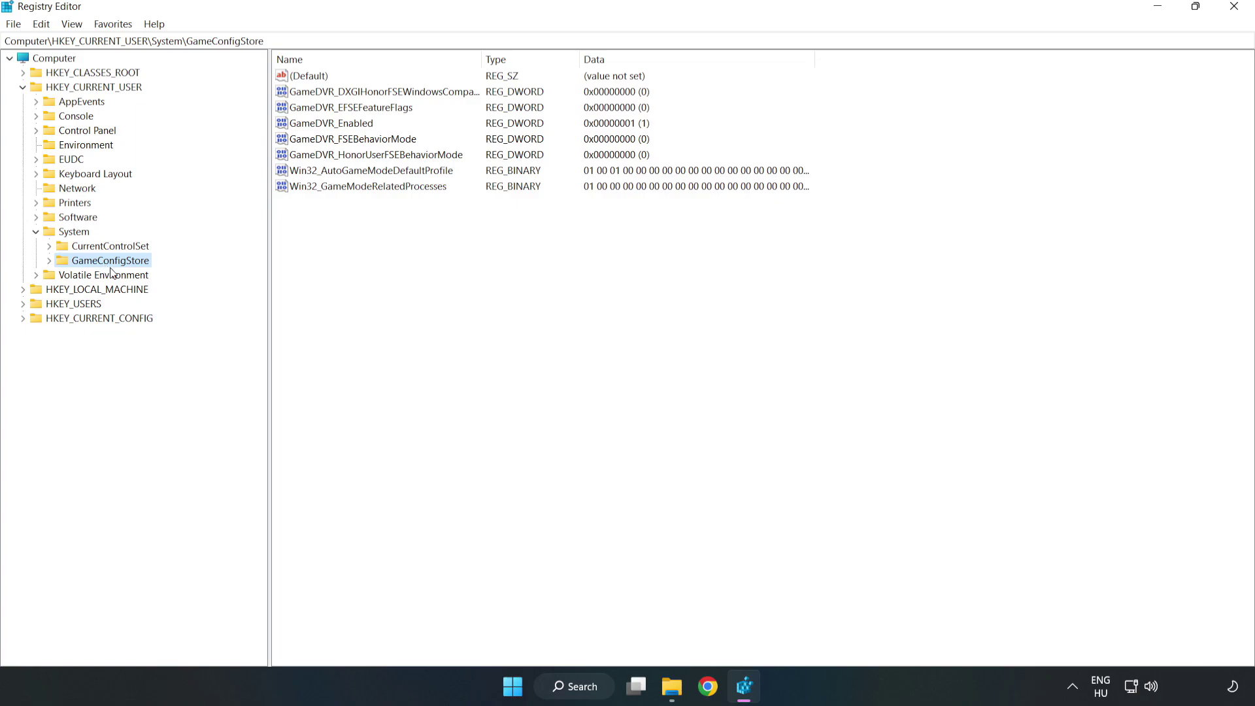
click(308, 128)
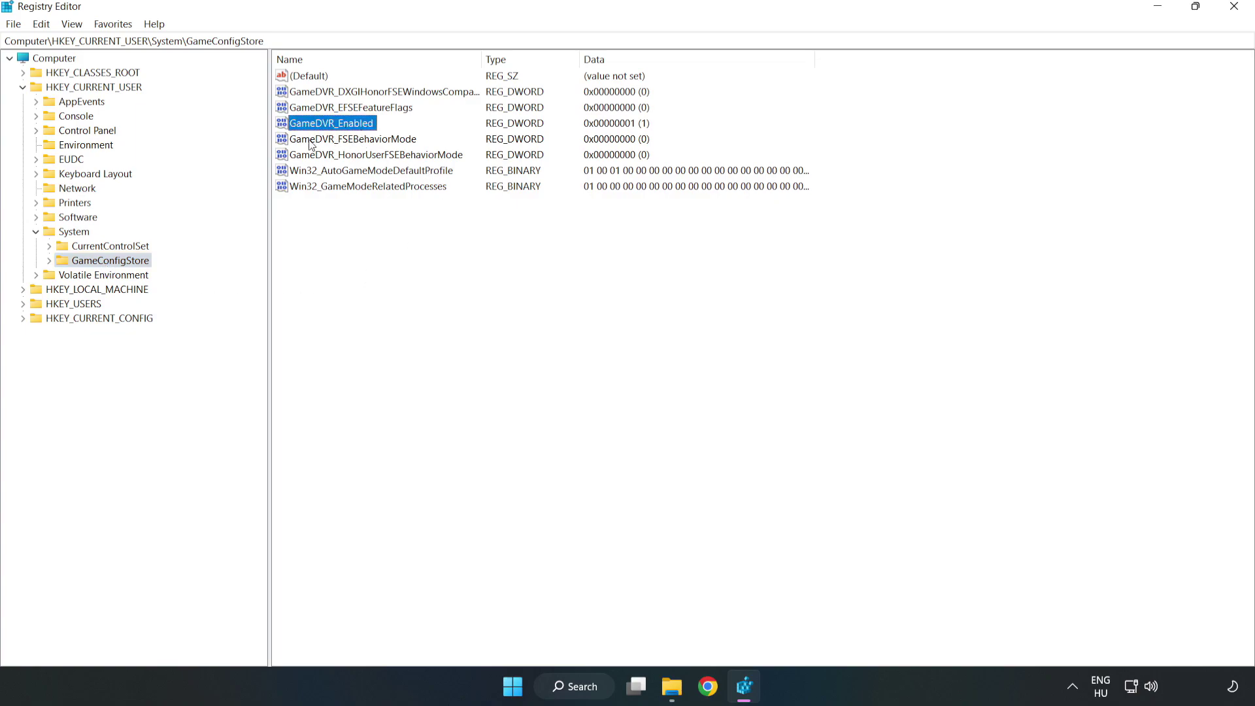
right_click(343, 128)
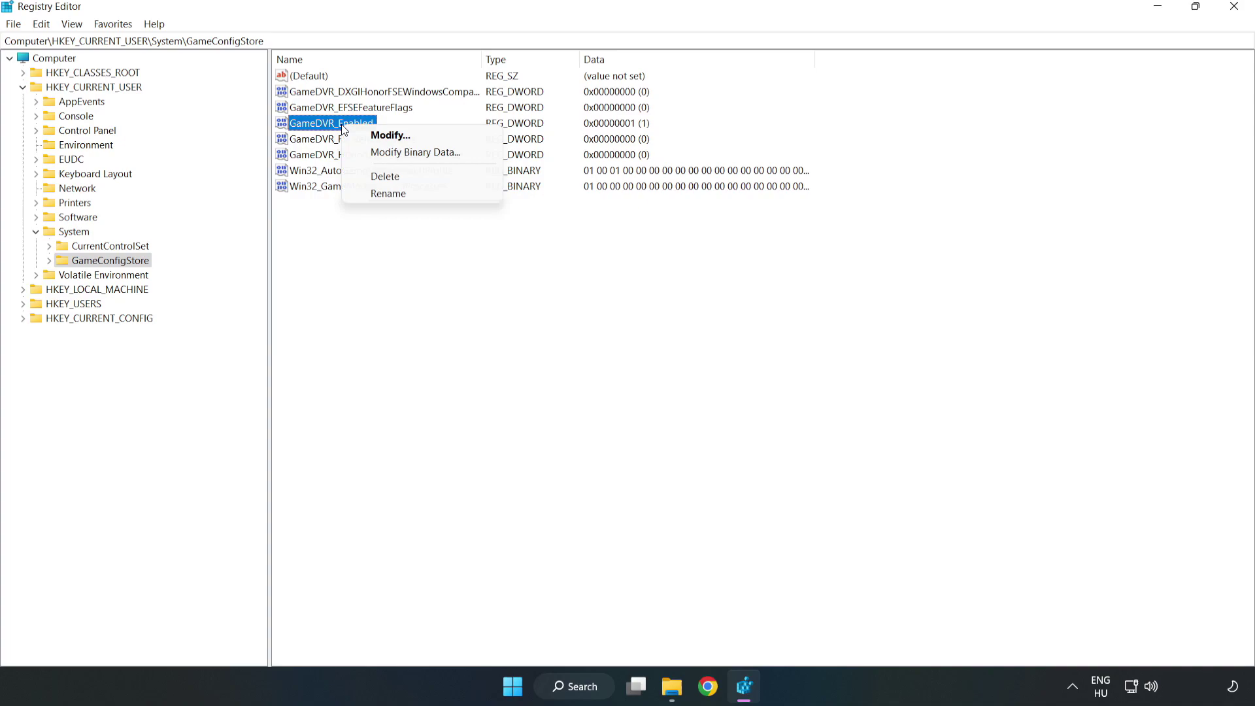
click(400, 137)
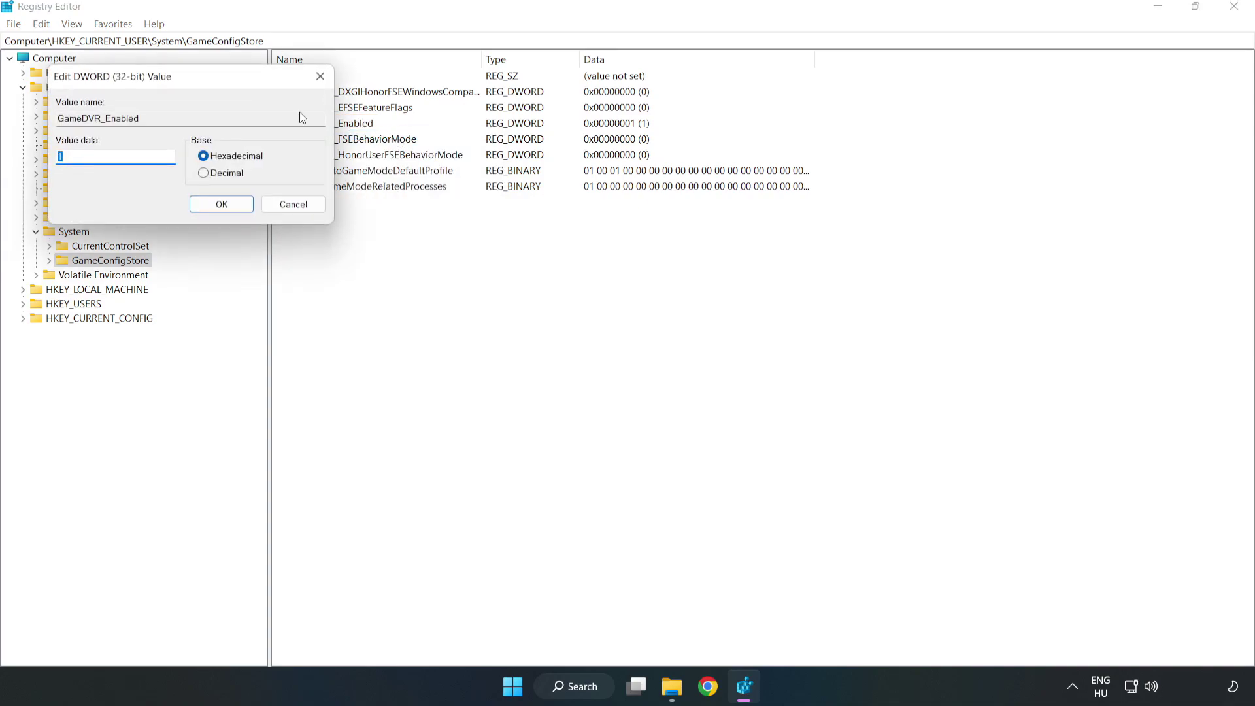
drag(250, 89, 698, 266)
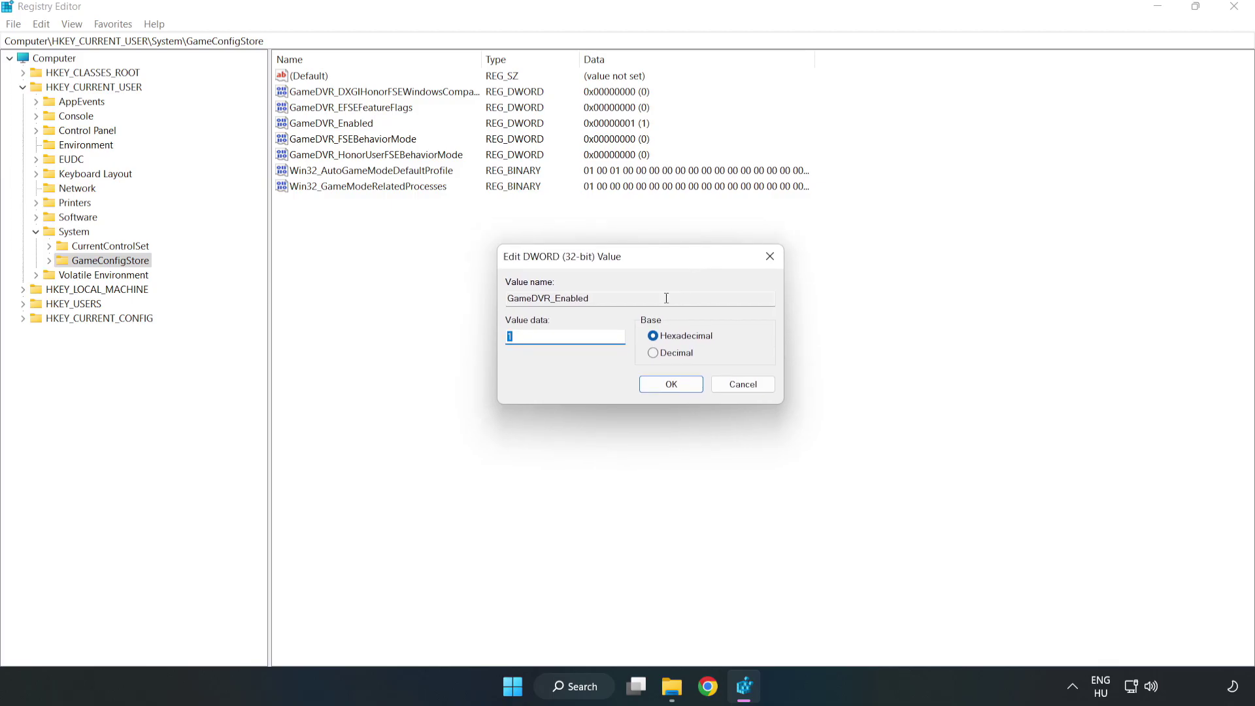
drag(525, 343, 482, 329)
text(0)
click(672, 385)
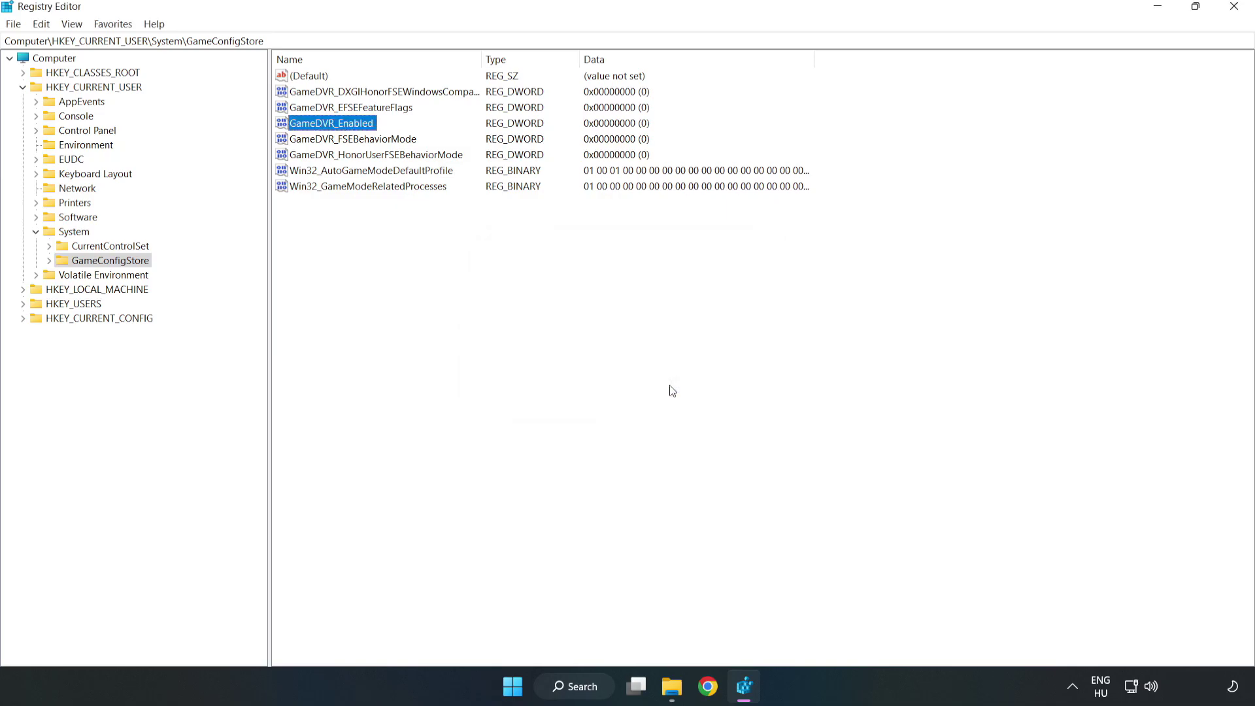
click(23, 87)
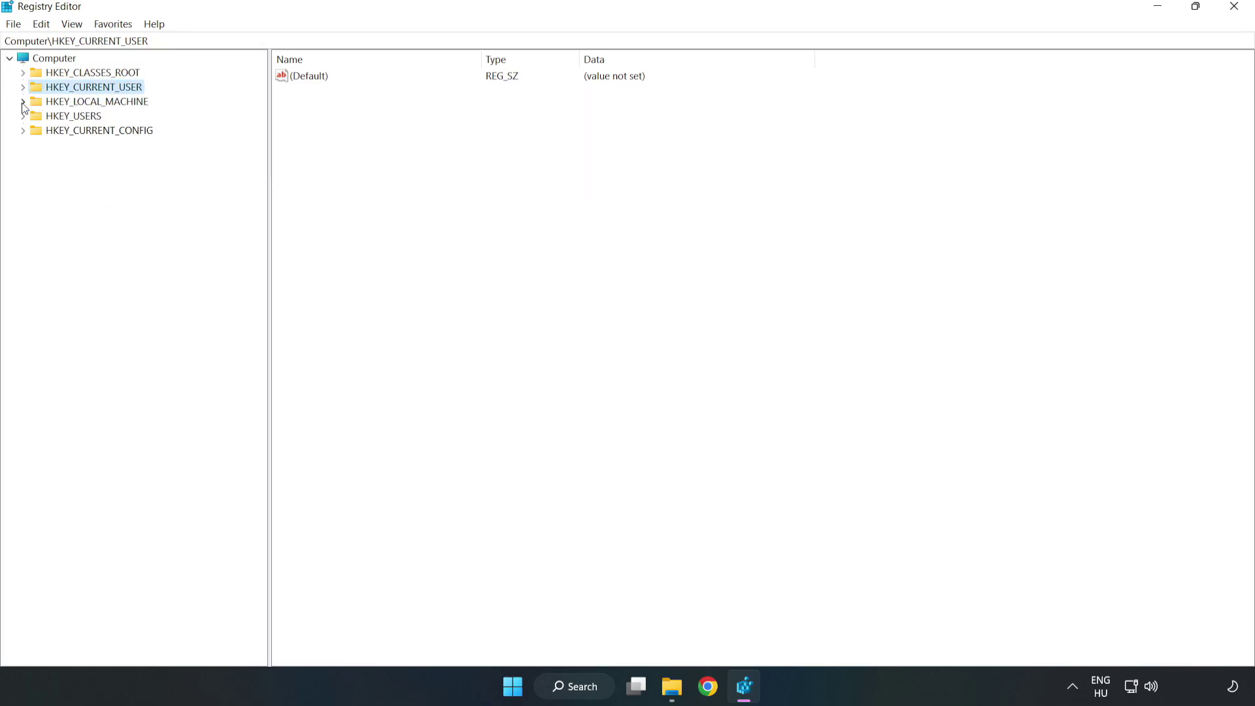
Navigate to HKLM\SOFTWARE\Microsoft\PolicyManager\default\ApplicationManagement\AllowGameDVR and select it
click(23, 103)
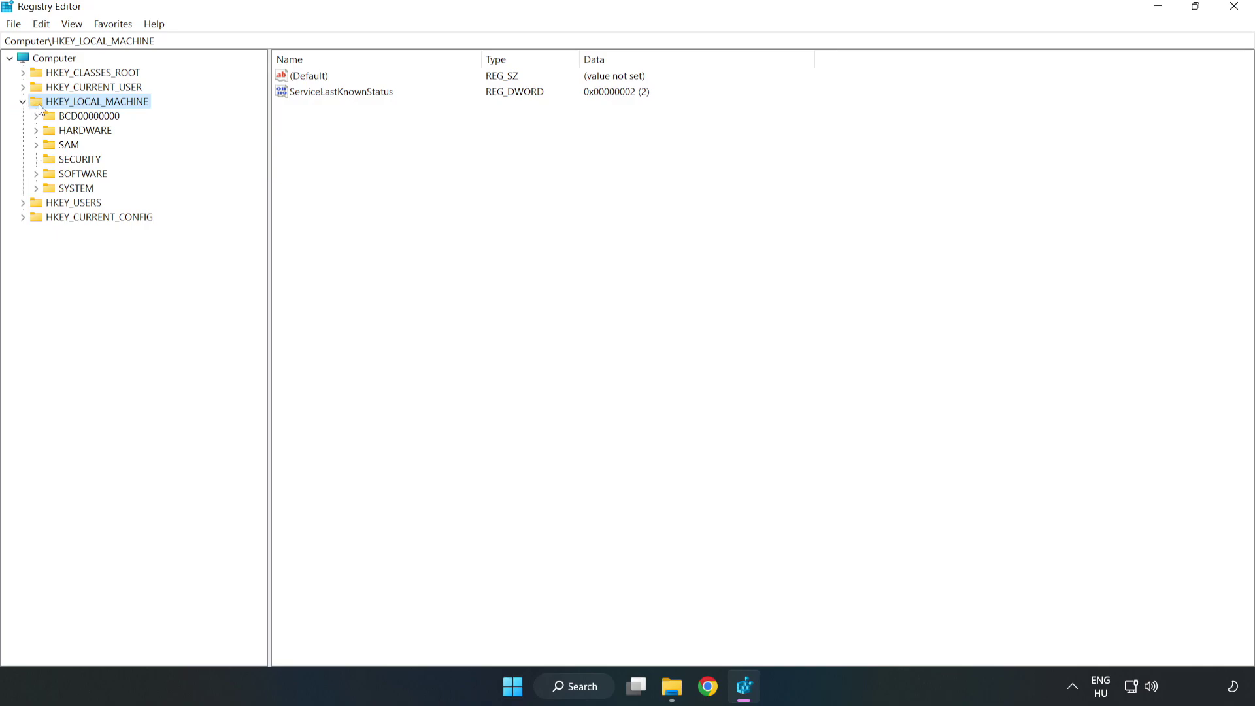
click(38, 174)
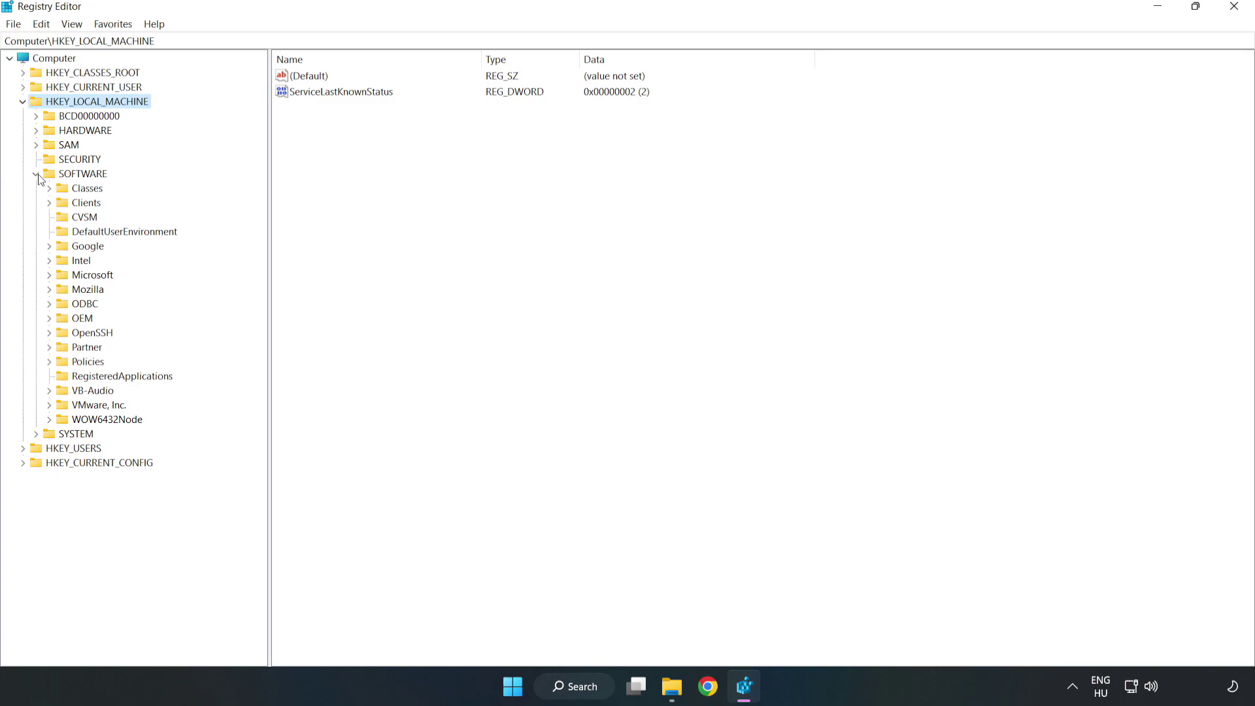
click(51, 278)
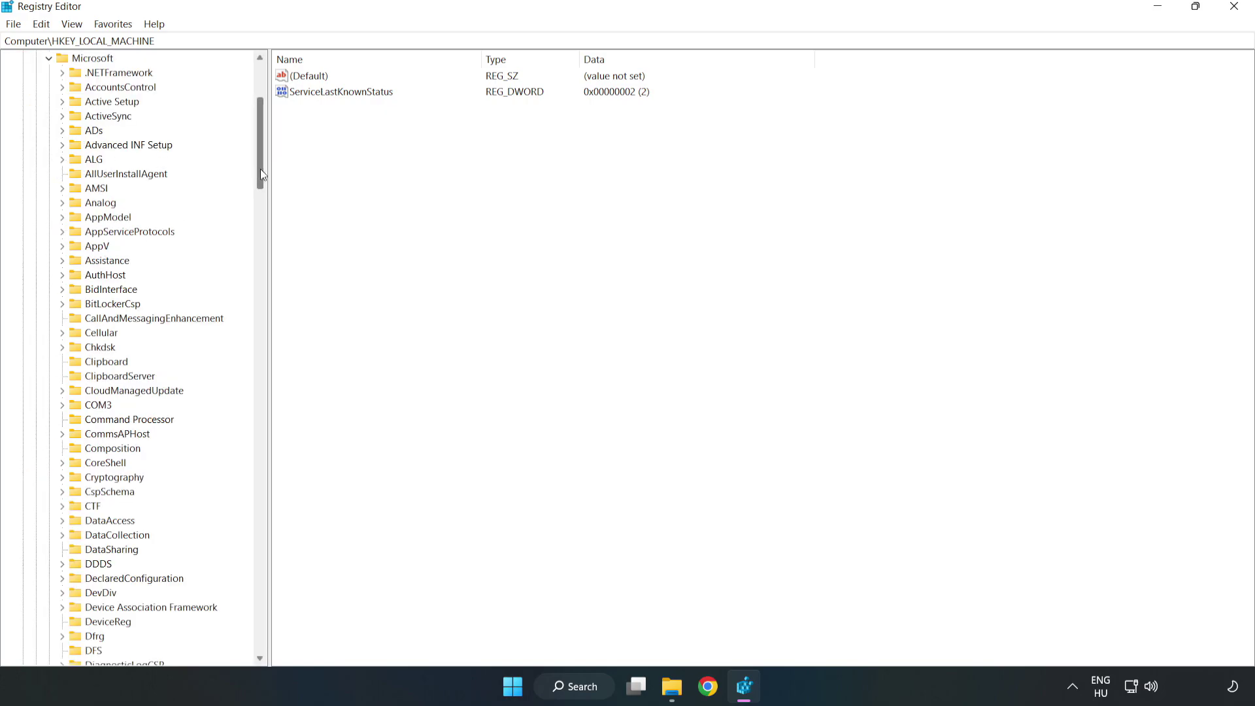
mouse_move(260, 169)
mouse_down()
mouse_move(288, 474)
mouse_move(284, 465)
mouse_up()
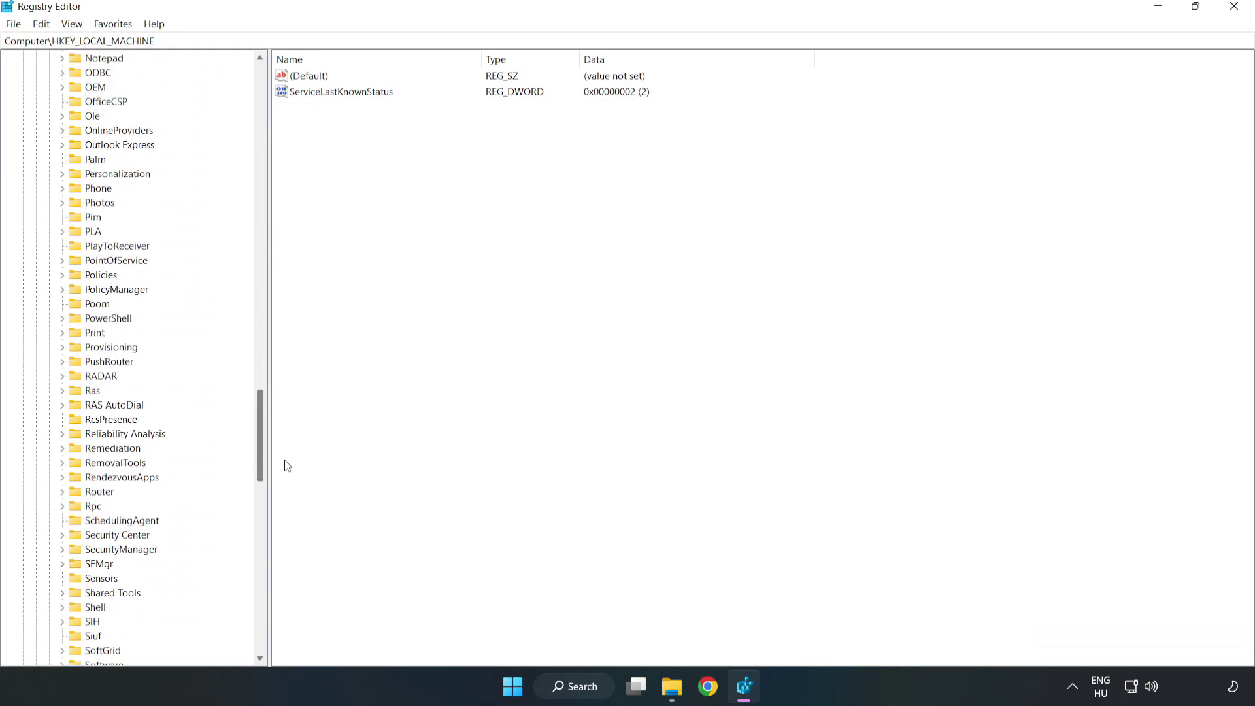
click(63, 291)
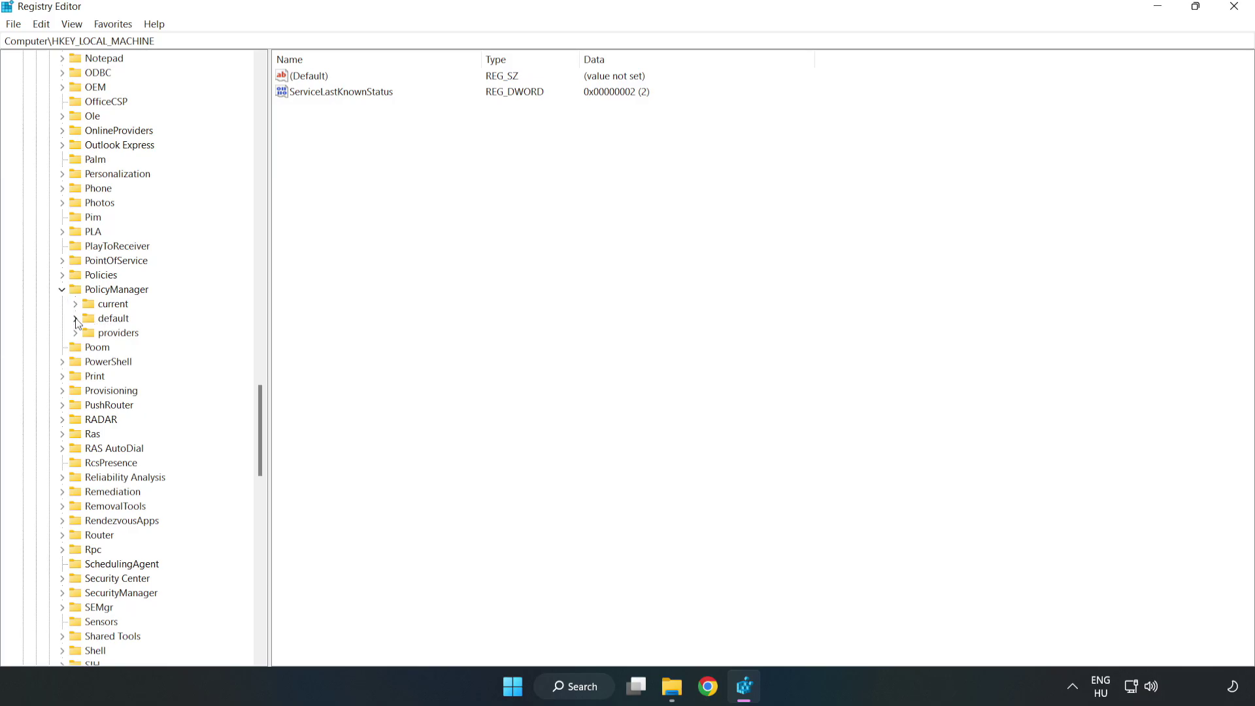
click(75, 319)
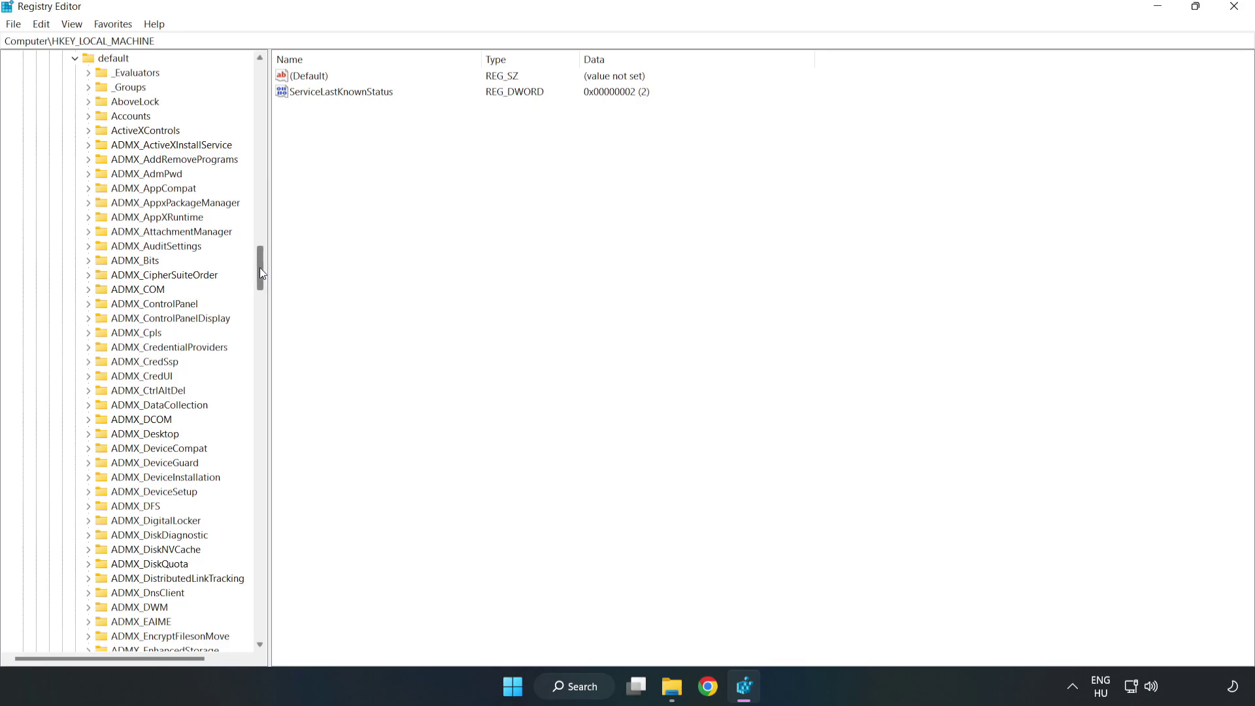
drag(259, 268, 255, 421)
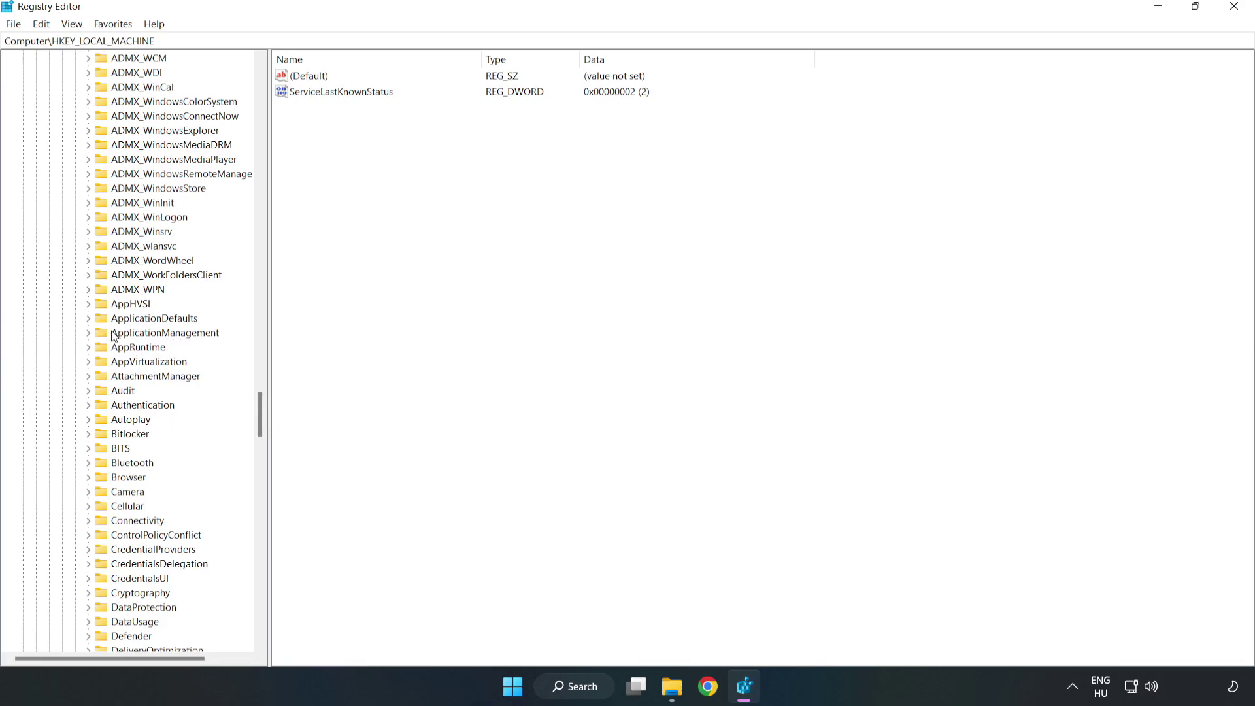
click(89, 332)
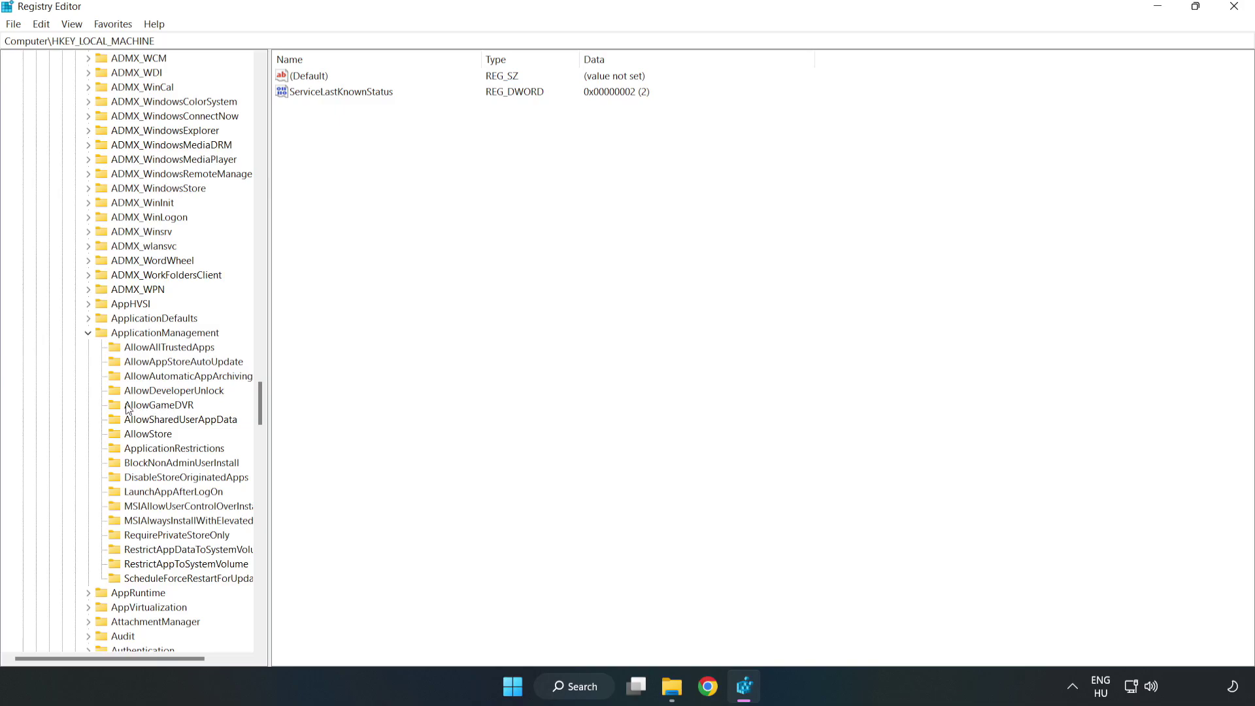
click(146, 405)
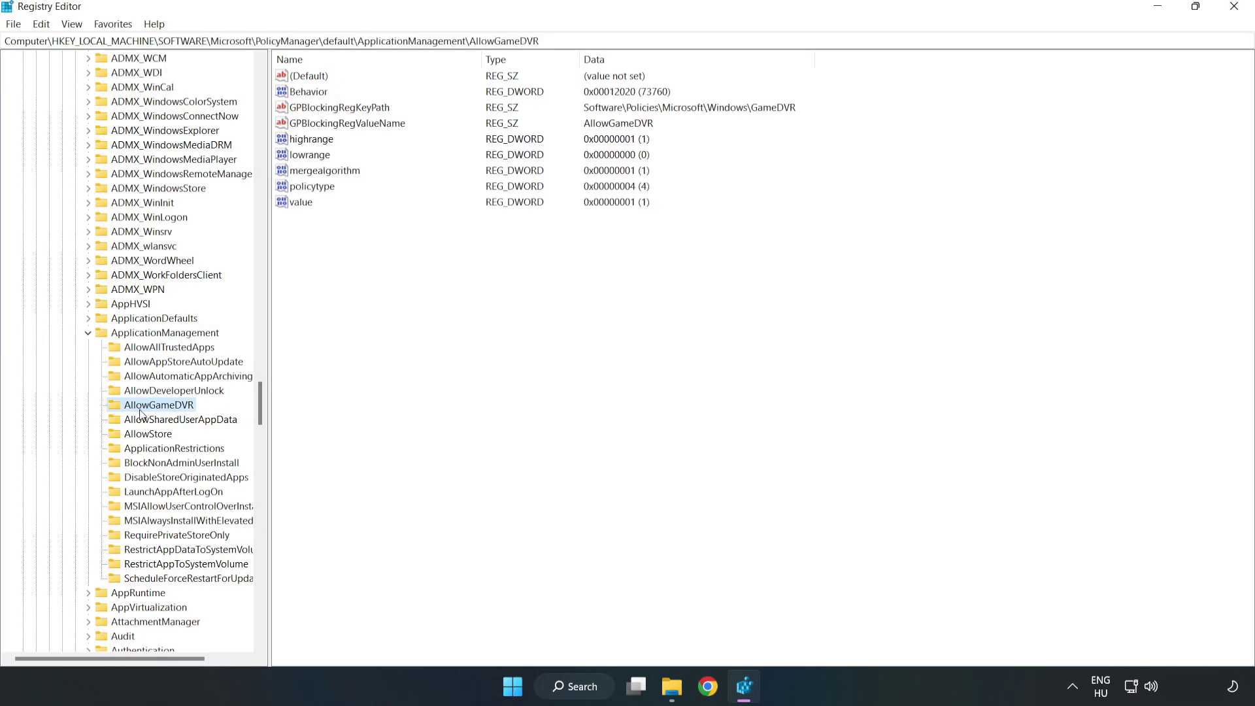
Change the AllowGameDVR 'value' entry's data from 1 to 0
click(294, 204)
right_click(318, 208)
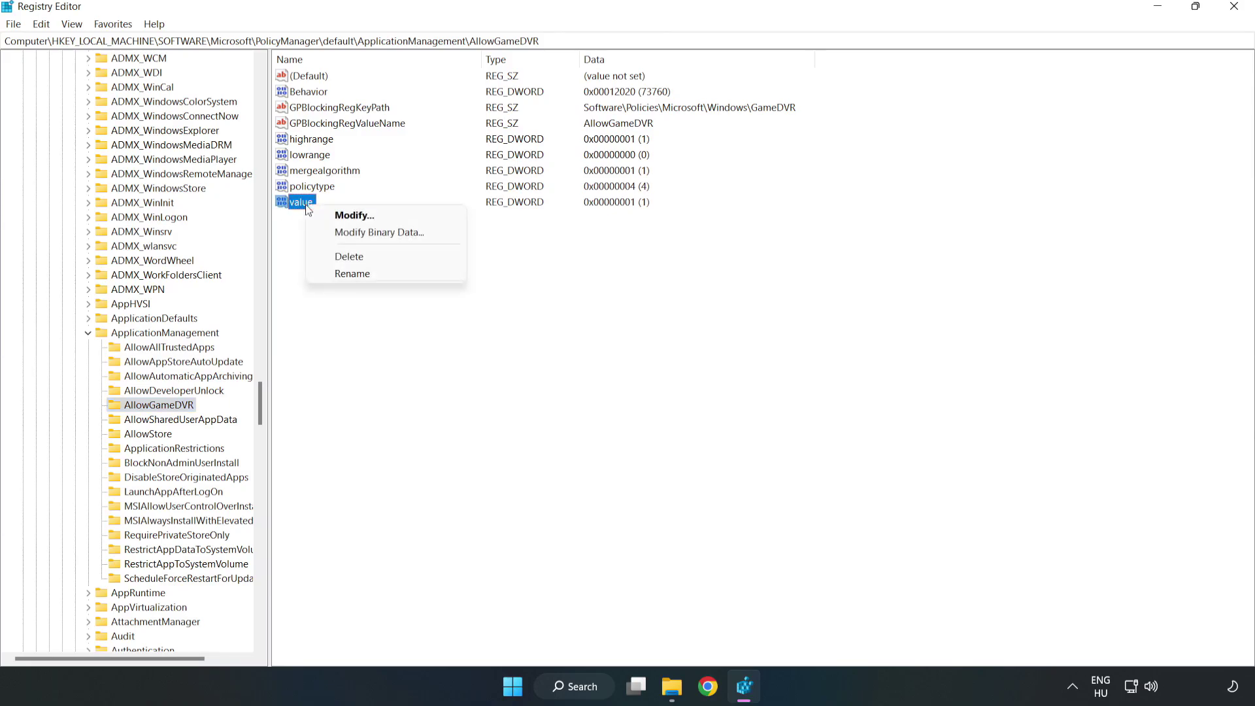
click(359, 217)
drag(230, 85, 637, 261)
click(502, 336)
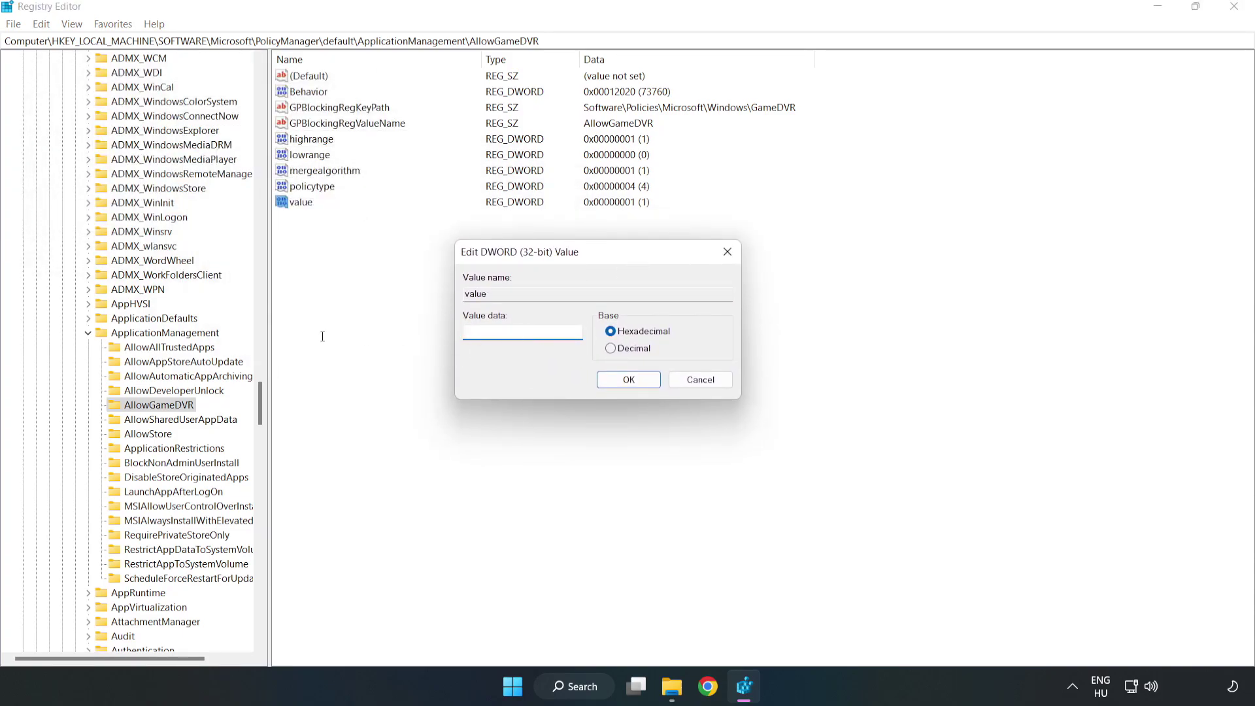
text(0)
click(631, 381)
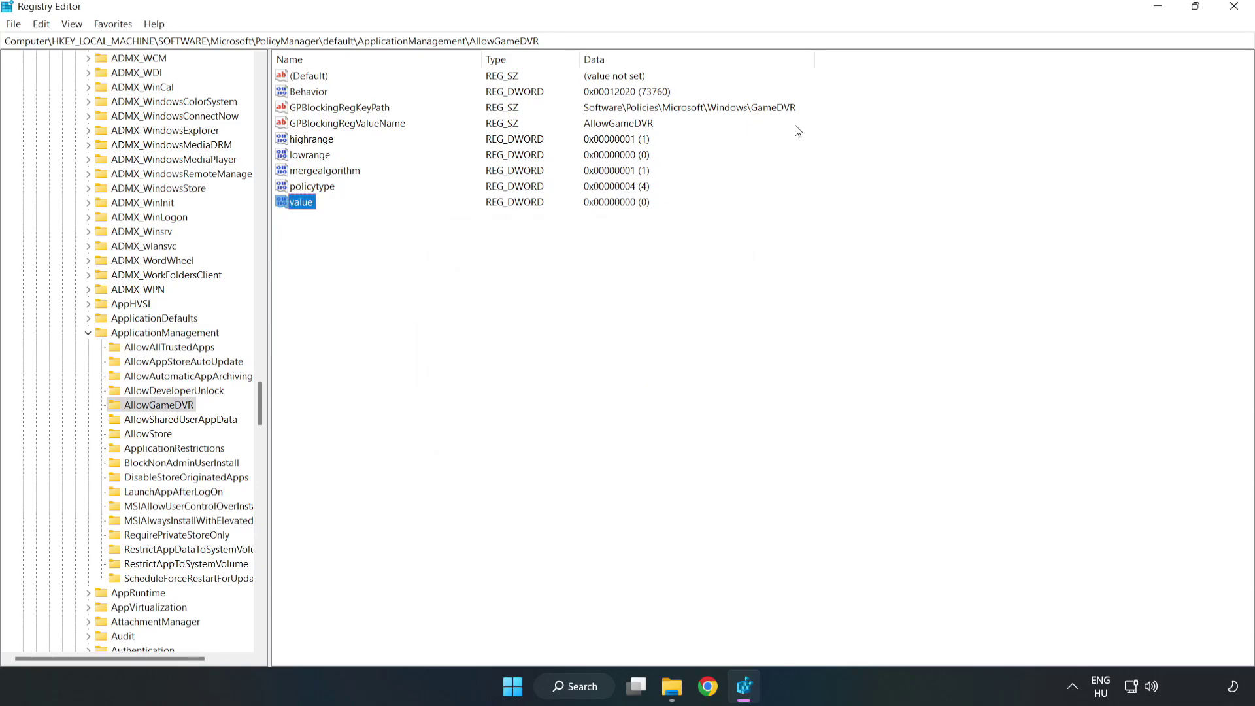
Close Registry Editor and download dxwebsetup.exe from Chrome's DirectX End-User Runtime page
click(1233, 12)
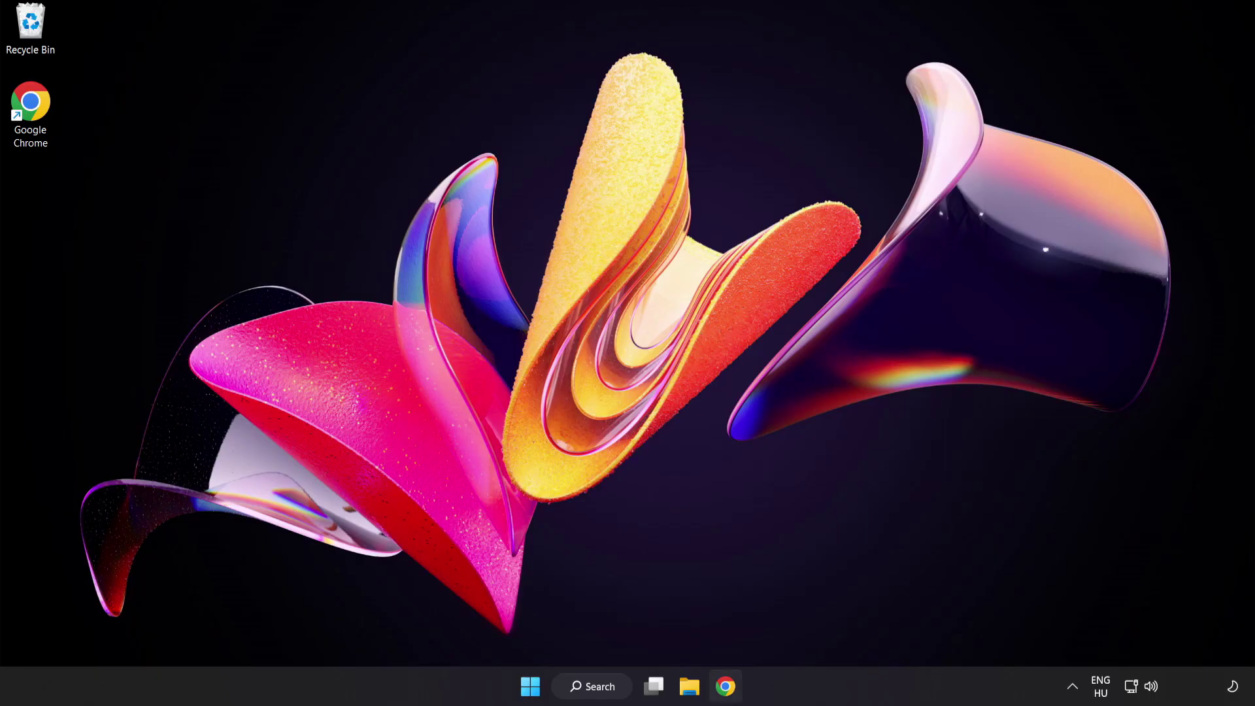
click(725, 693)
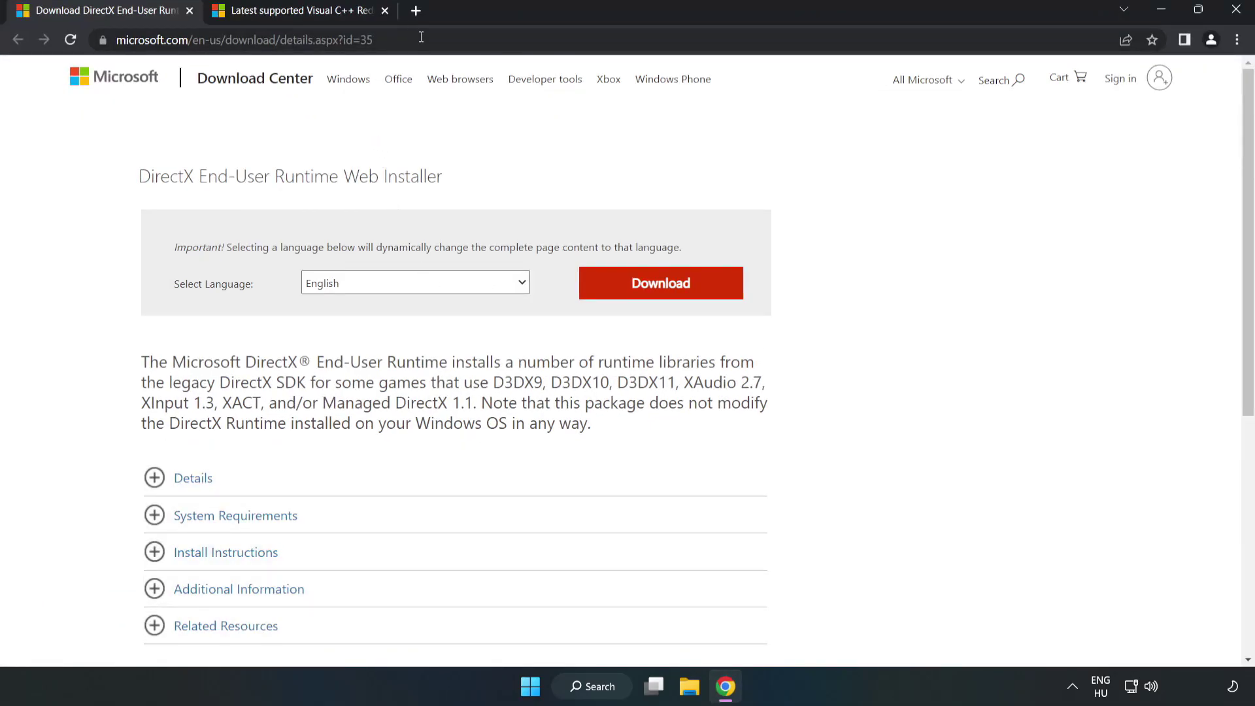
click(379, 40)
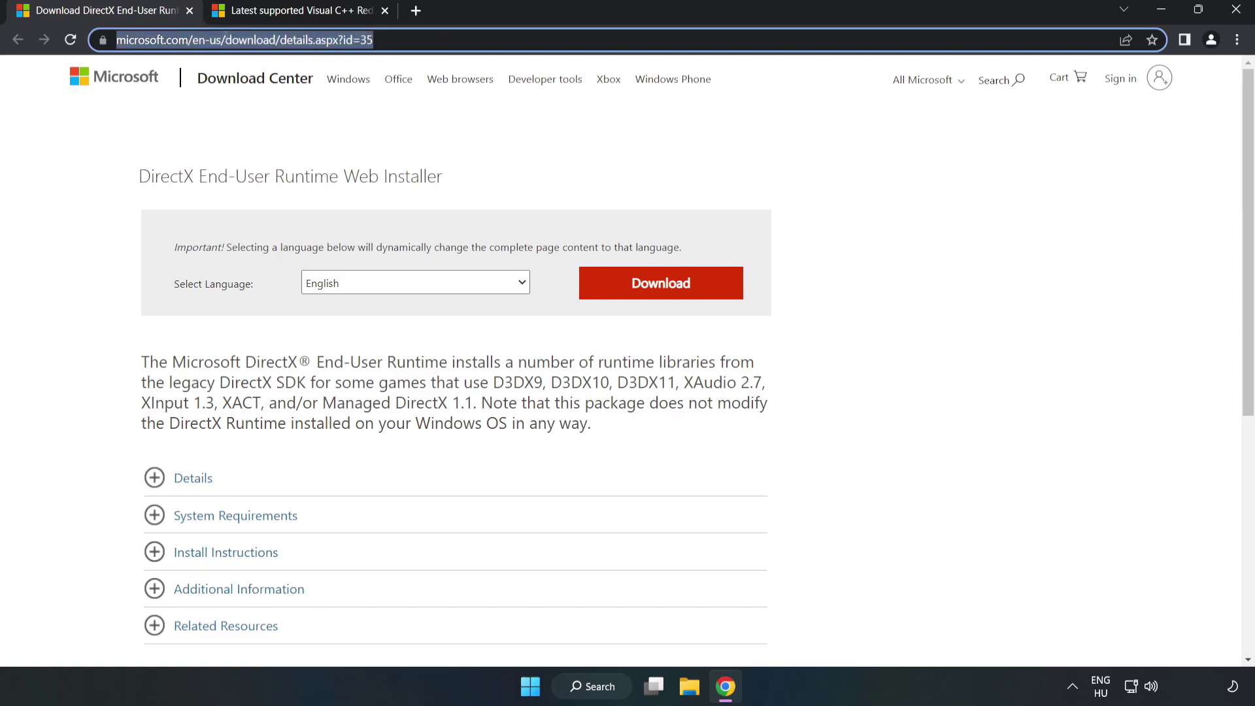
click(509, 155)
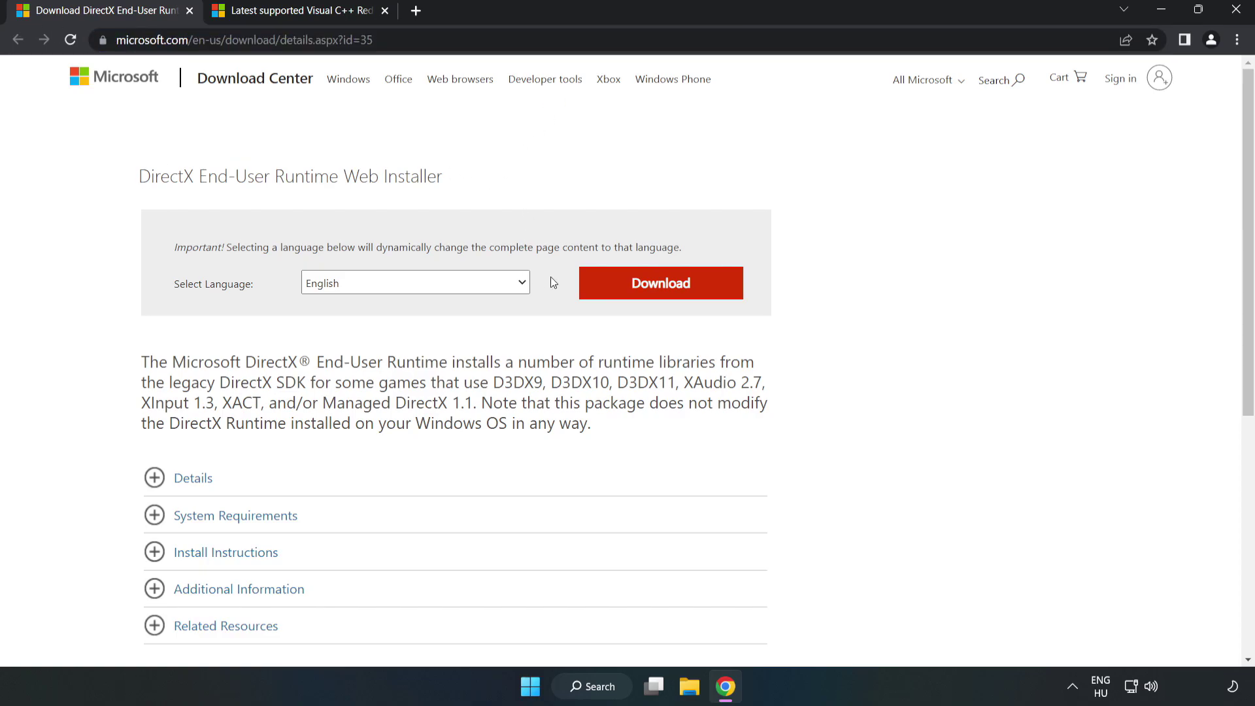
click(670, 298)
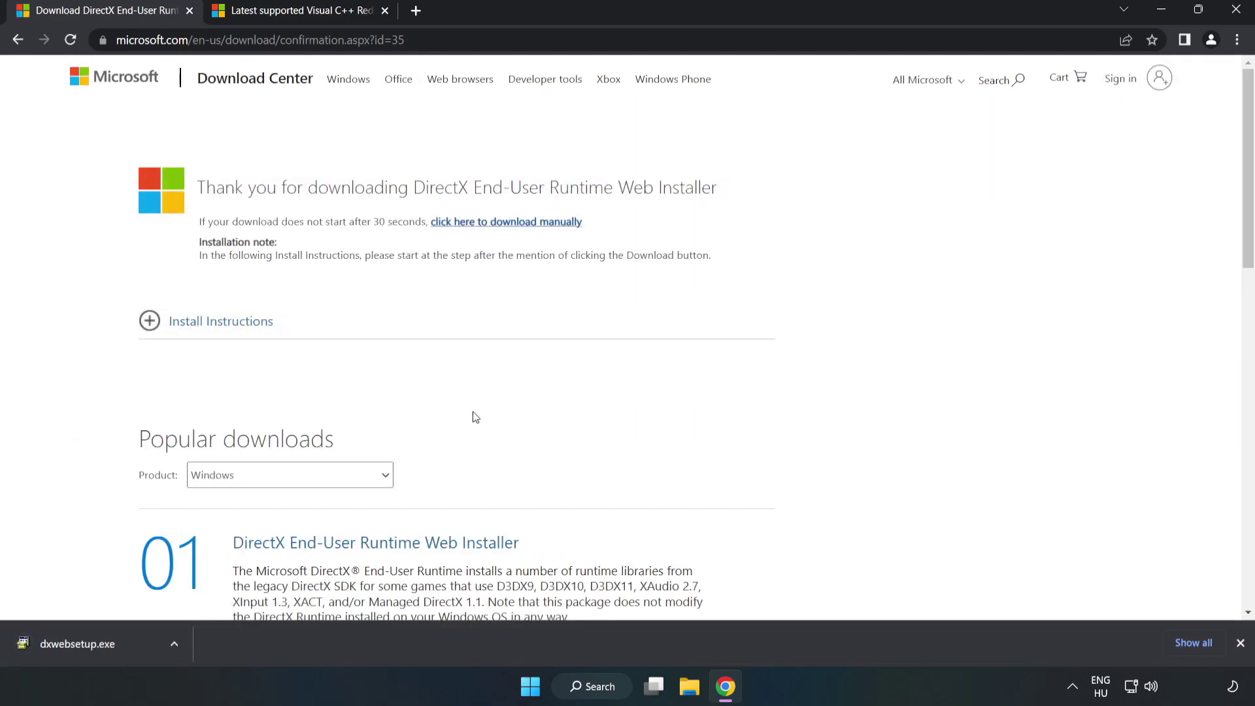
Run dxwebsetup.exe, accept the license, skip Bing Bar, and finish DirectX setup
click(126, 647)
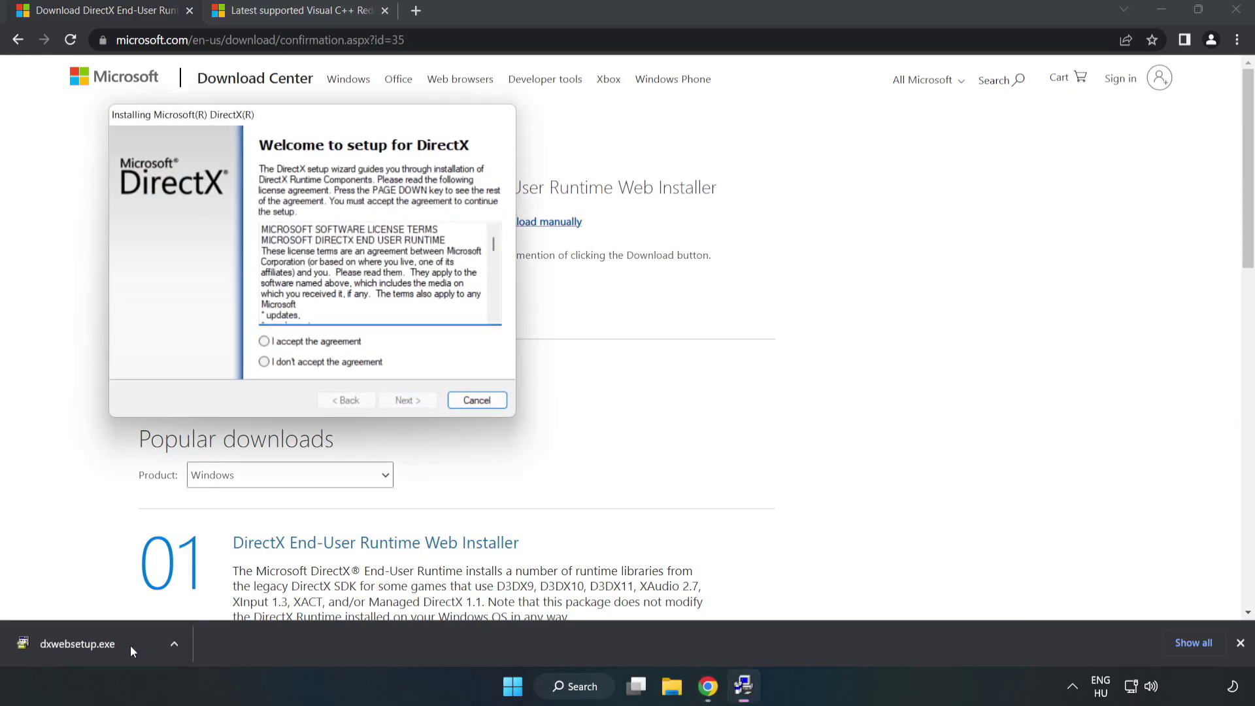
drag(284, 115, 598, 176)
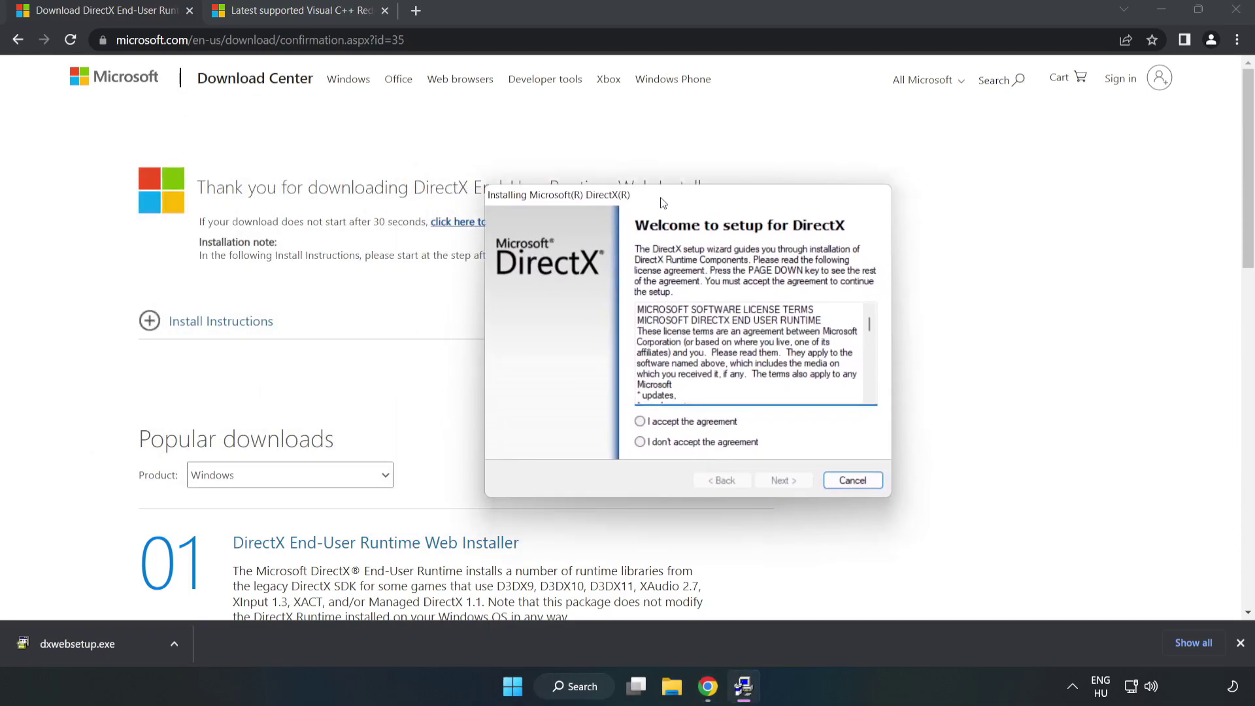
drag(808, 306, 808, 385)
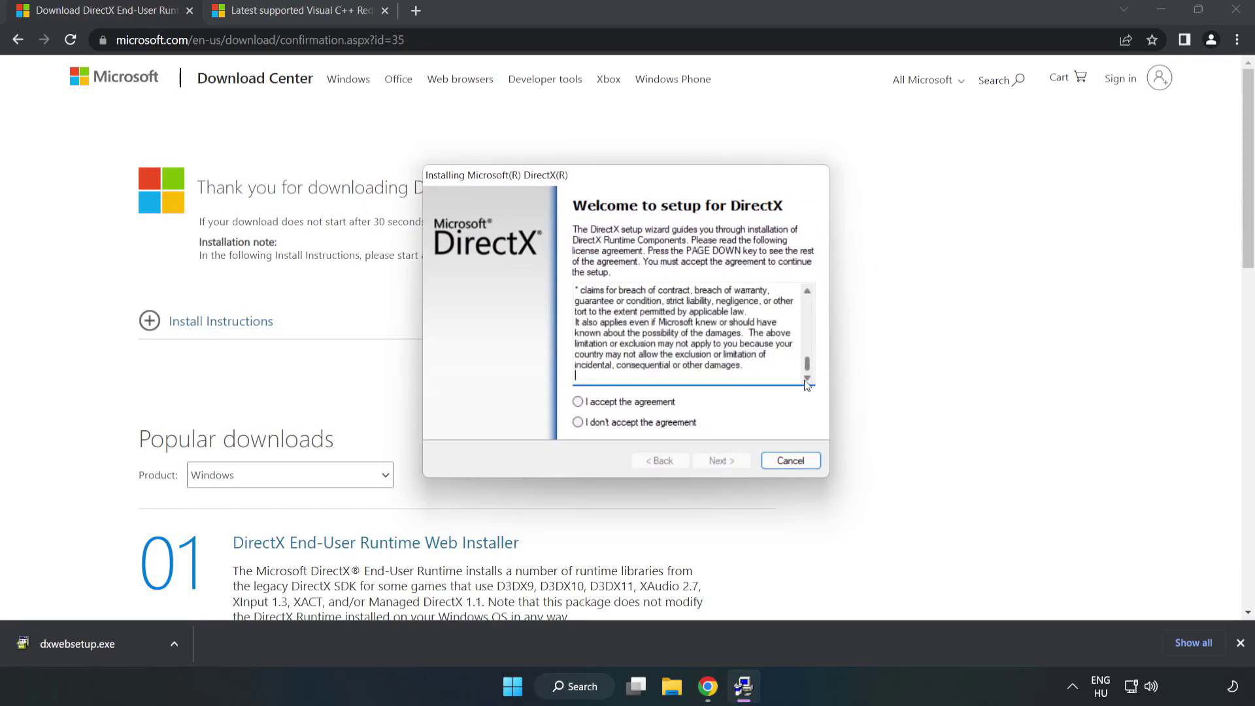
click(578, 403)
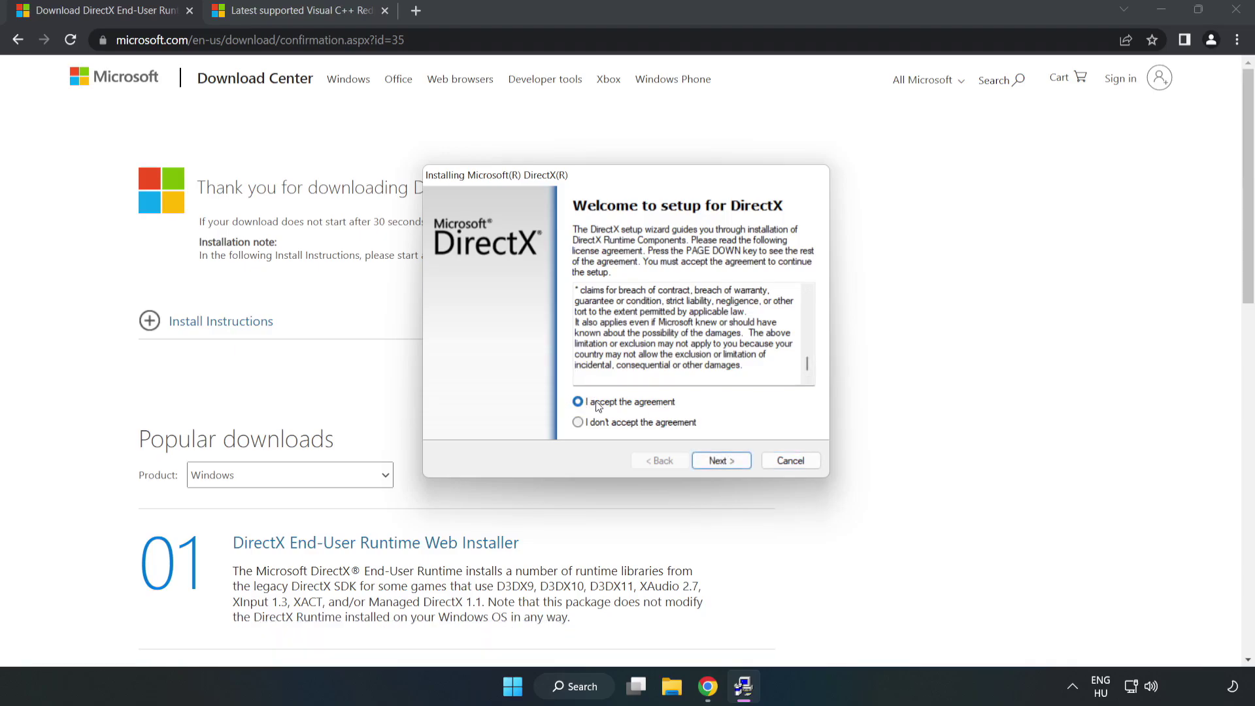
click(727, 462)
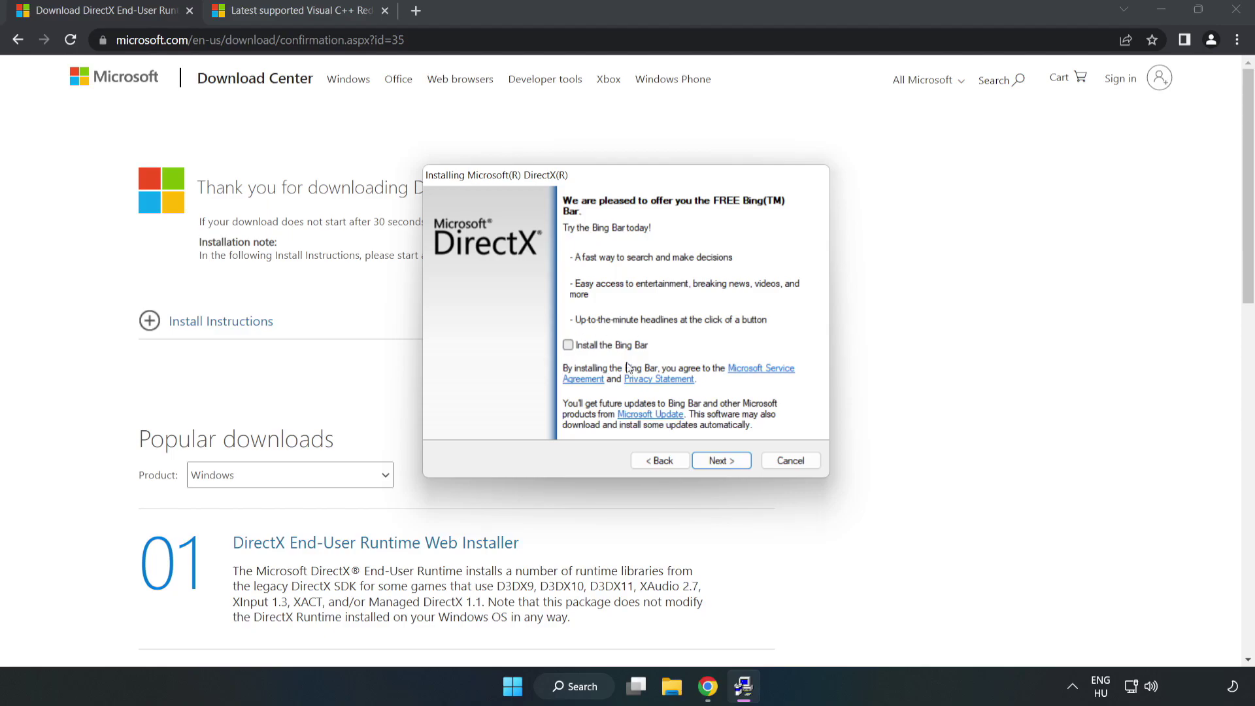
click(724, 459)
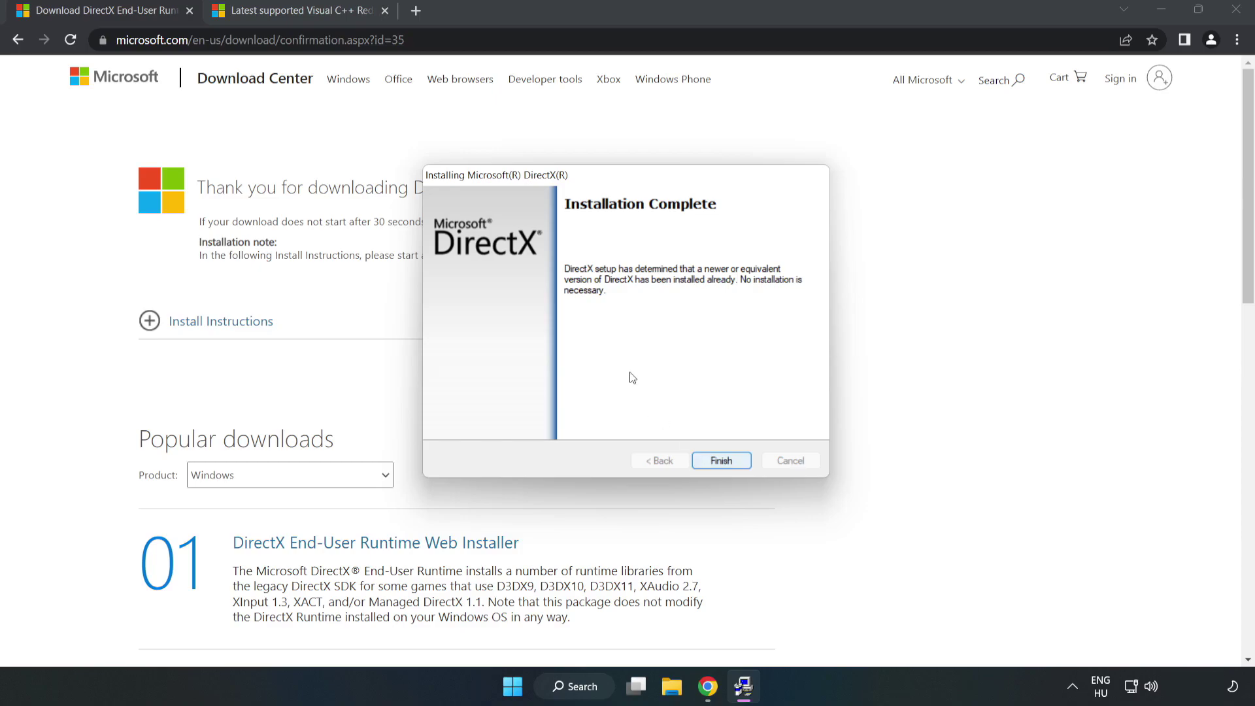
click(723, 460)
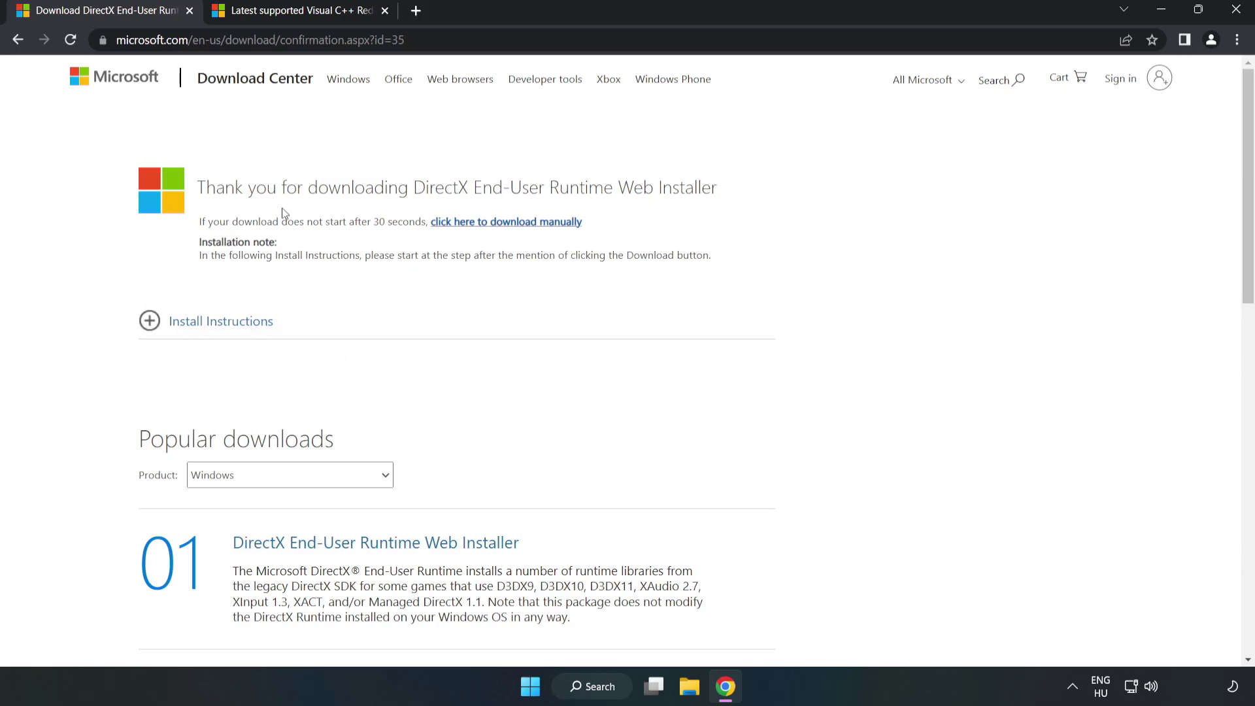
Close the DirectX tab and download the ARM64, x86 and x64 vc_redist installers
click(190, 11)
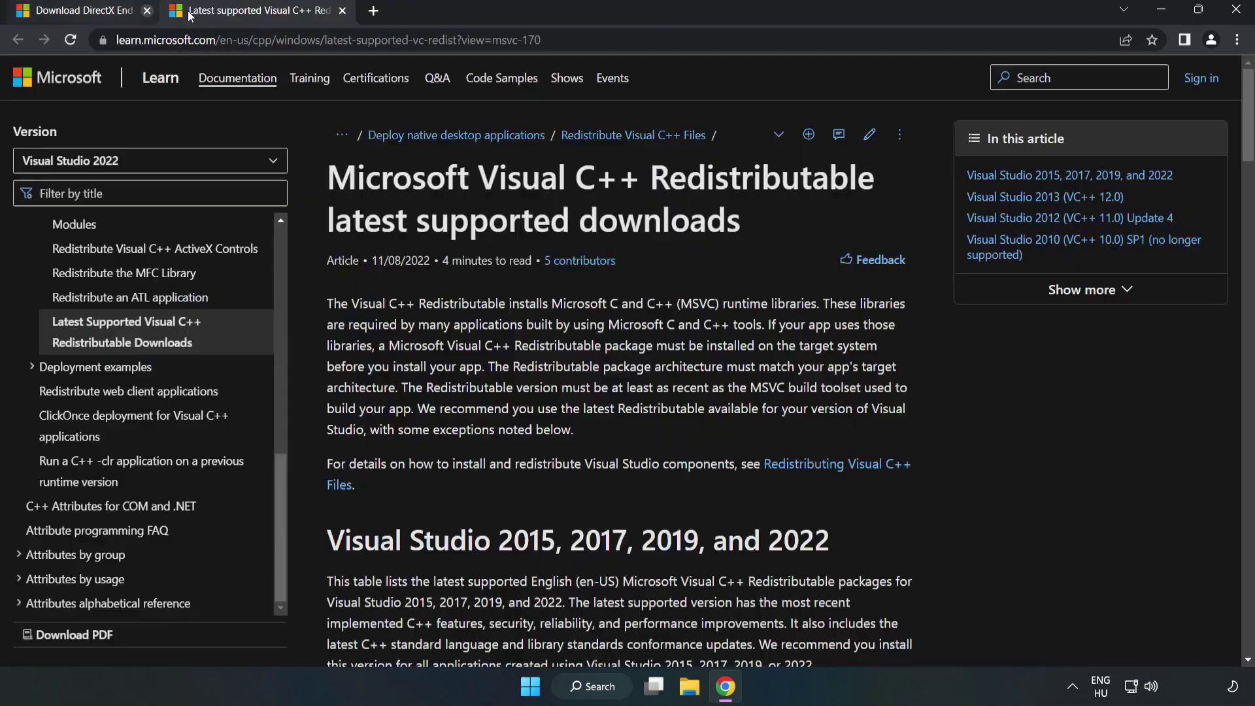
double_click(530, 38)
click(643, 217)
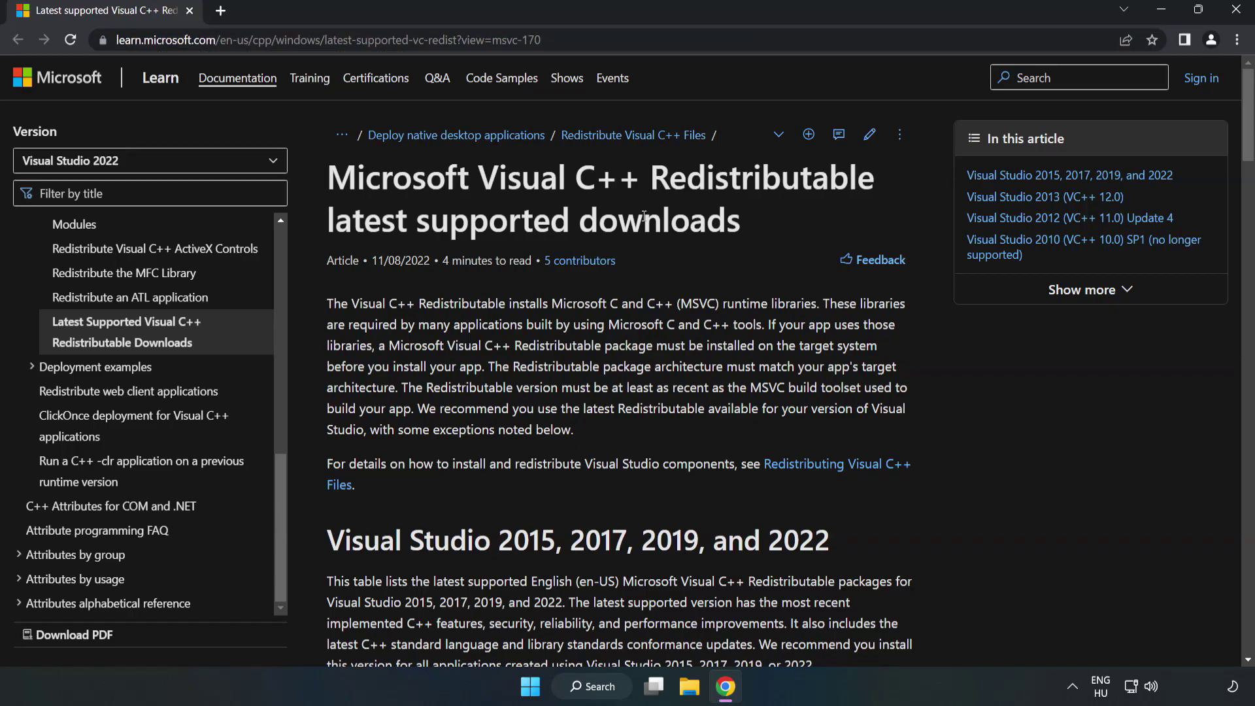
drag(1249, 140, 1249, 201)
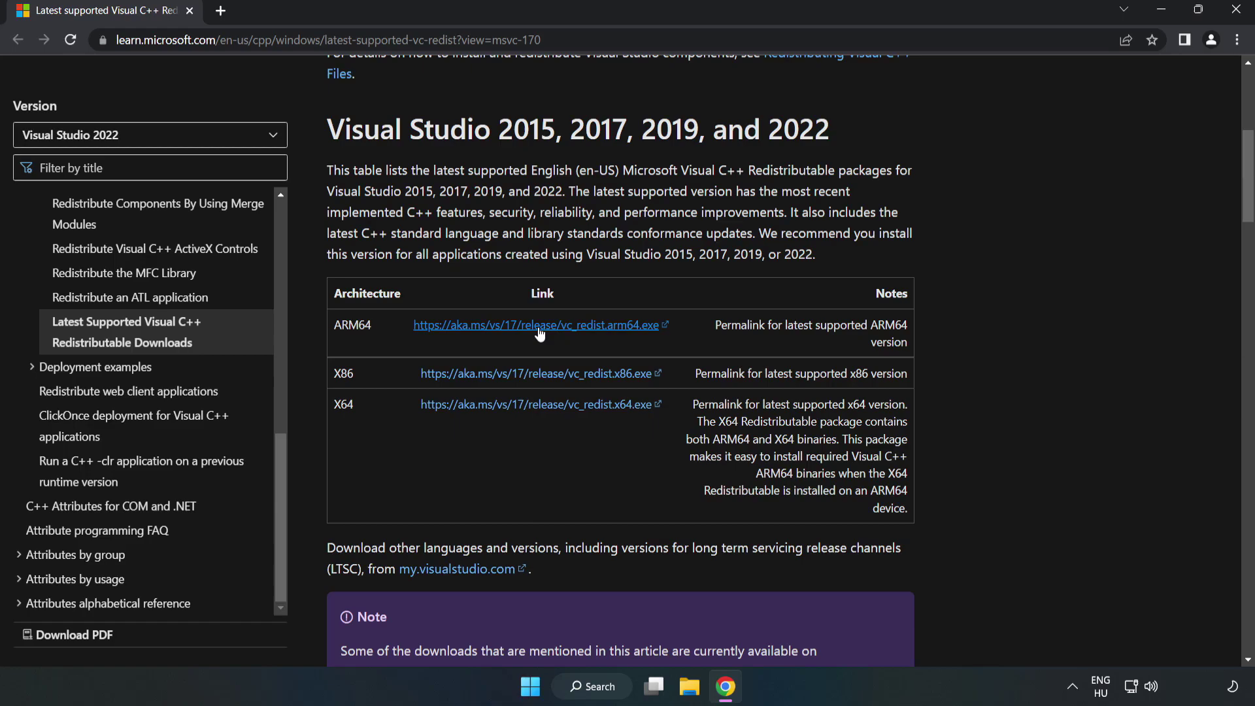
click(540, 330)
click(552, 373)
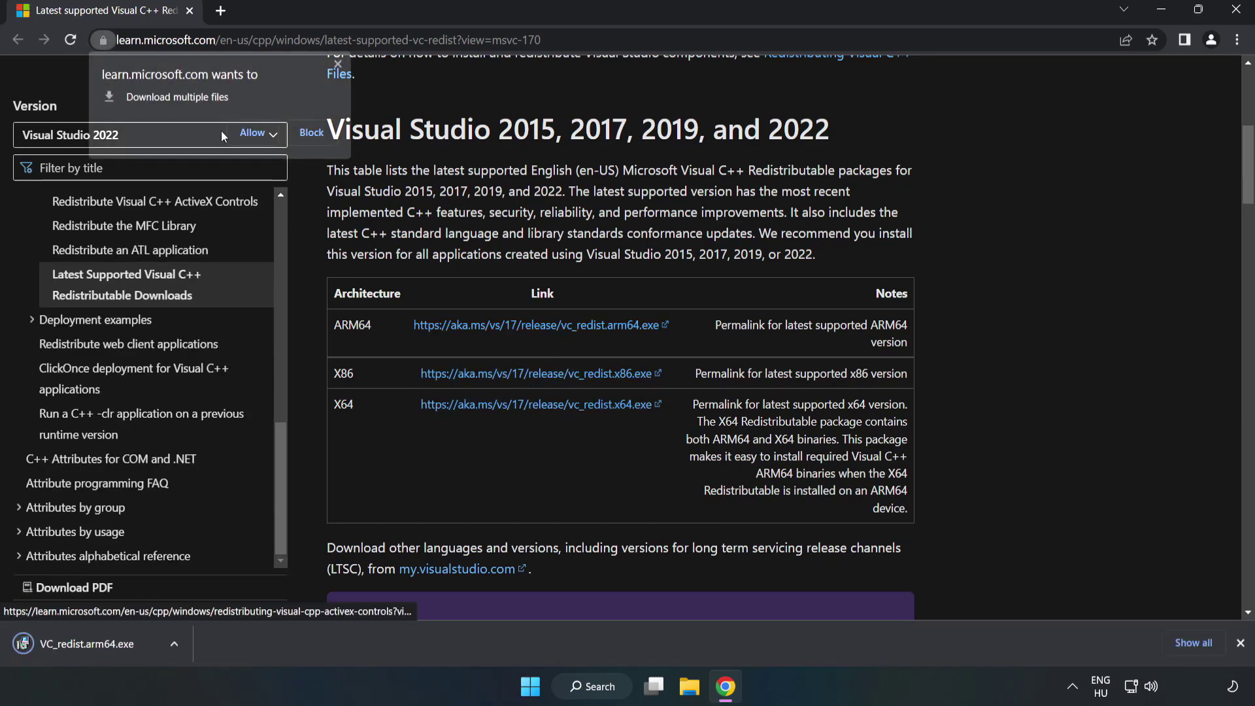
click(252, 134)
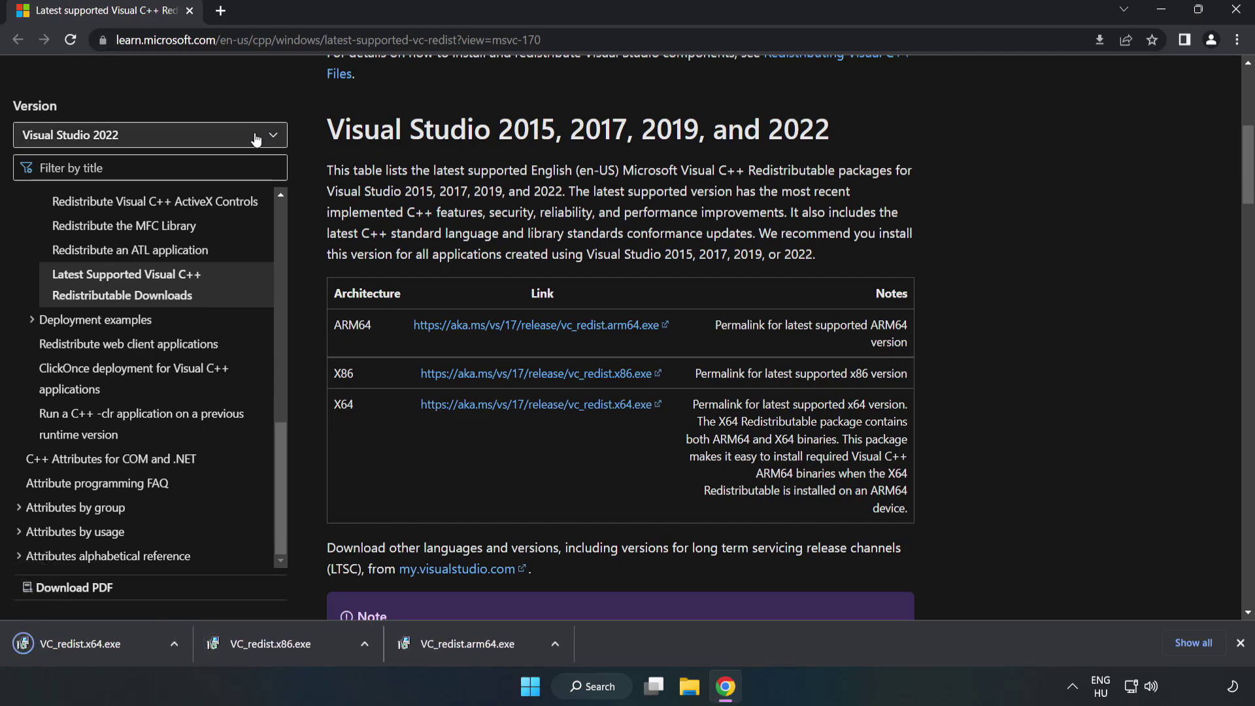
Try installing the ARM64 redistributable, then dismiss its unsupported-platform failure
click(481, 648)
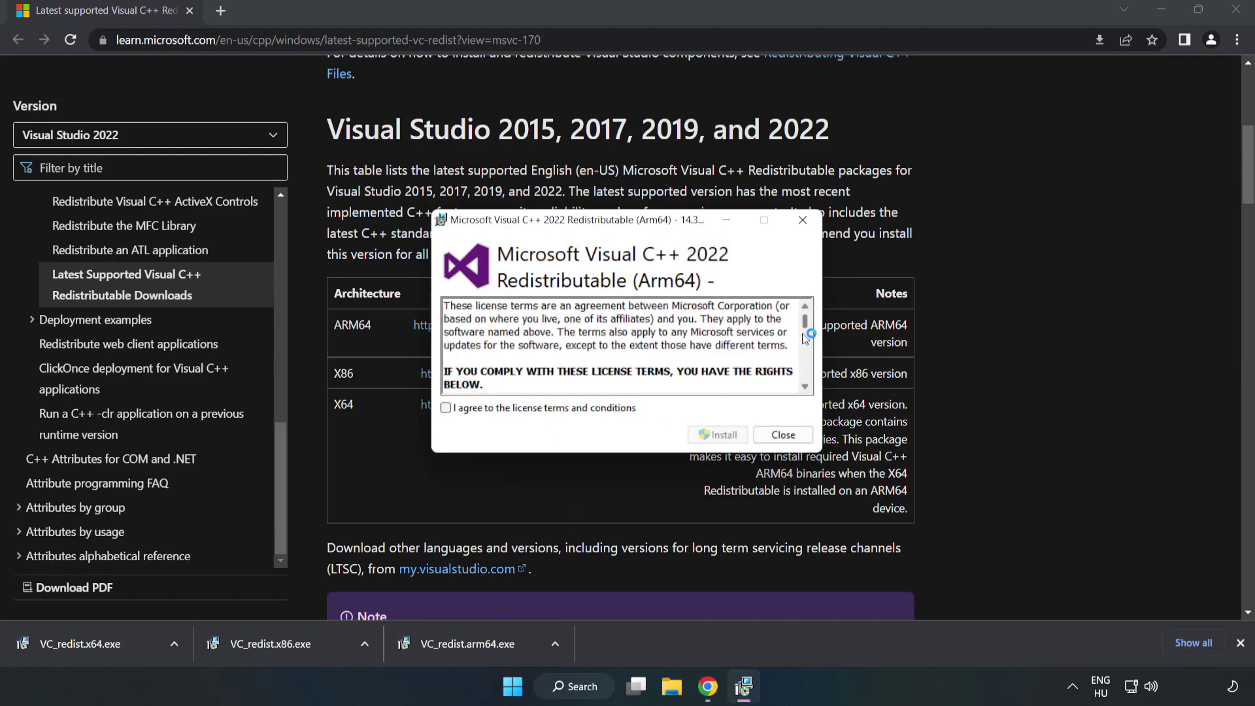
drag(802, 332, 756, 411)
click(453, 409)
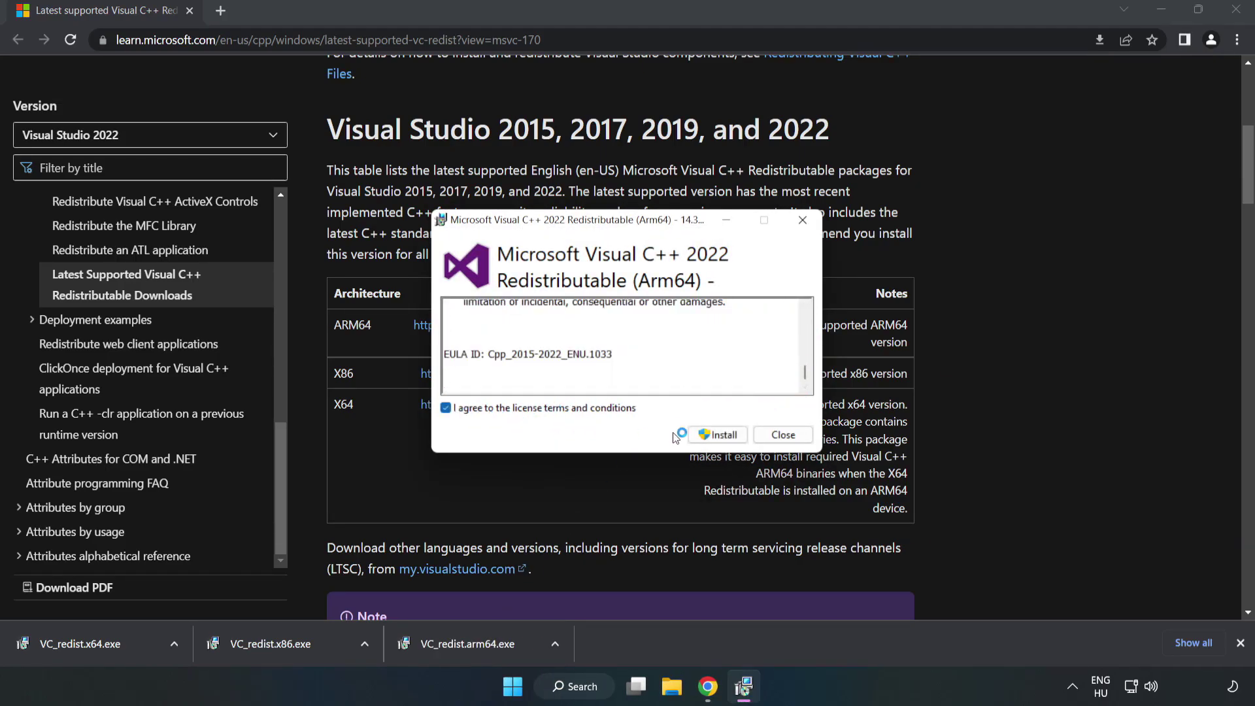
click(717, 437)
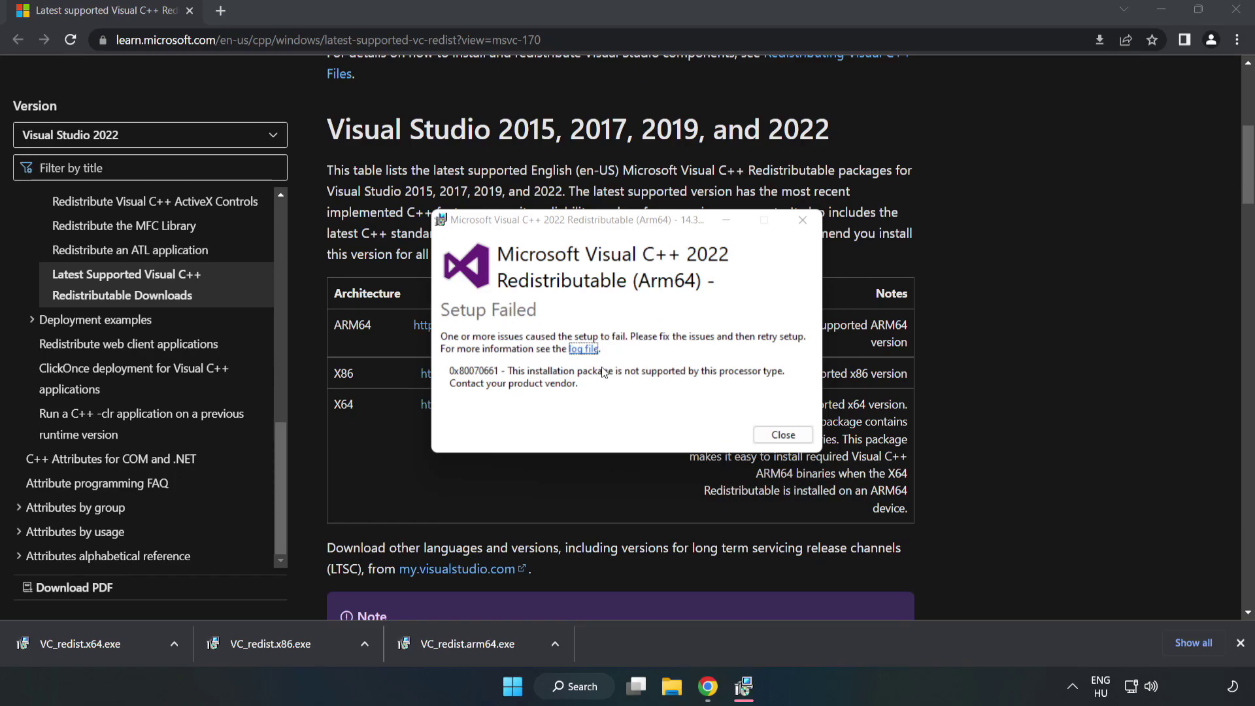
click(779, 435)
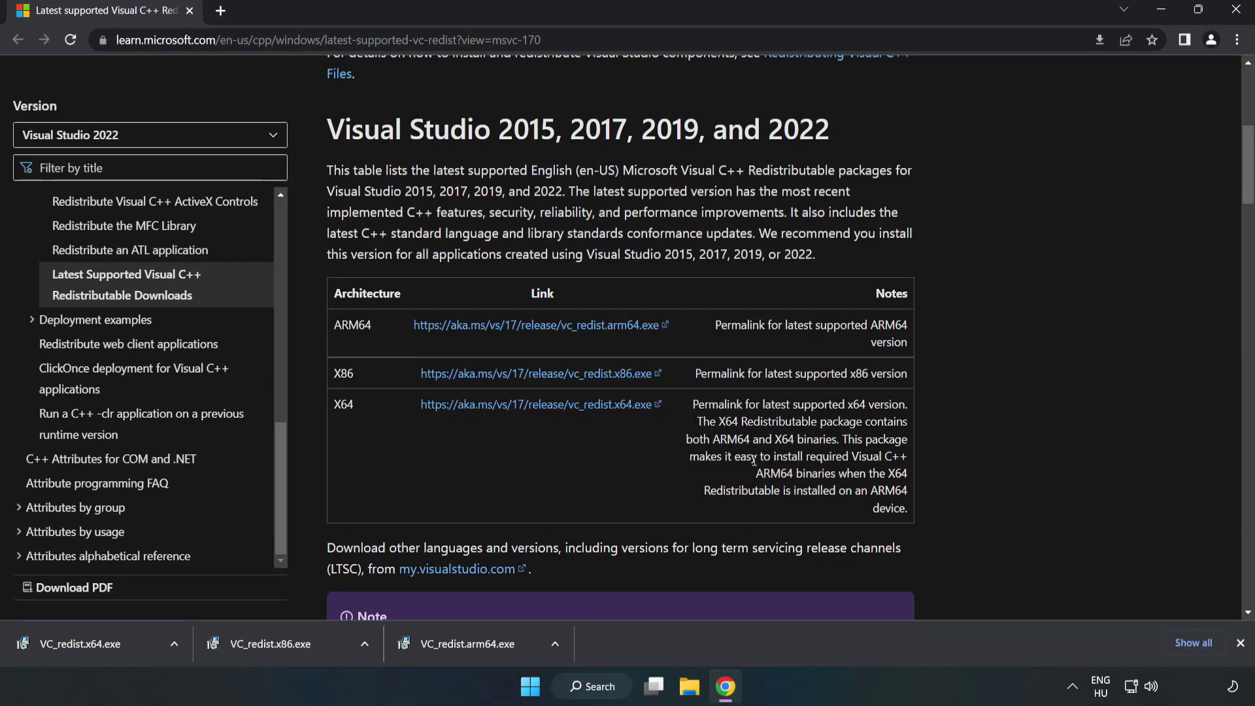
Install the x86 and x64 Visual C++ 2015-2022 redistributables and close each setup
click(298, 642)
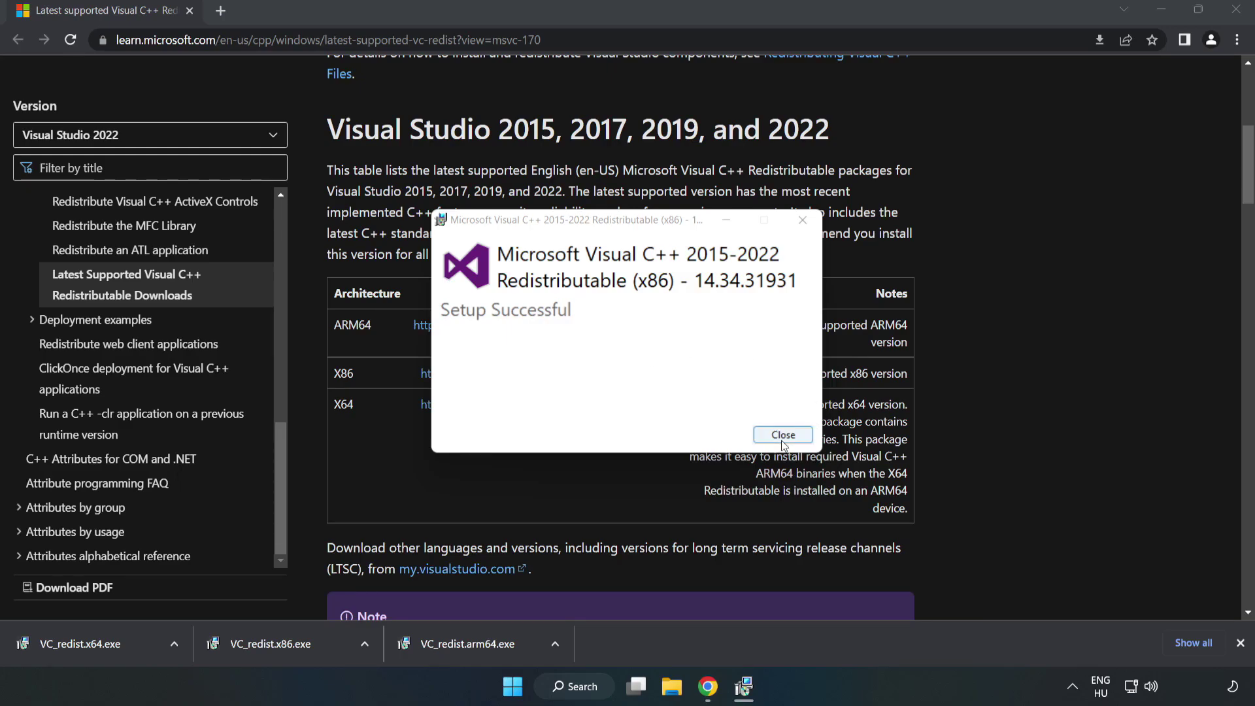
click(784, 435)
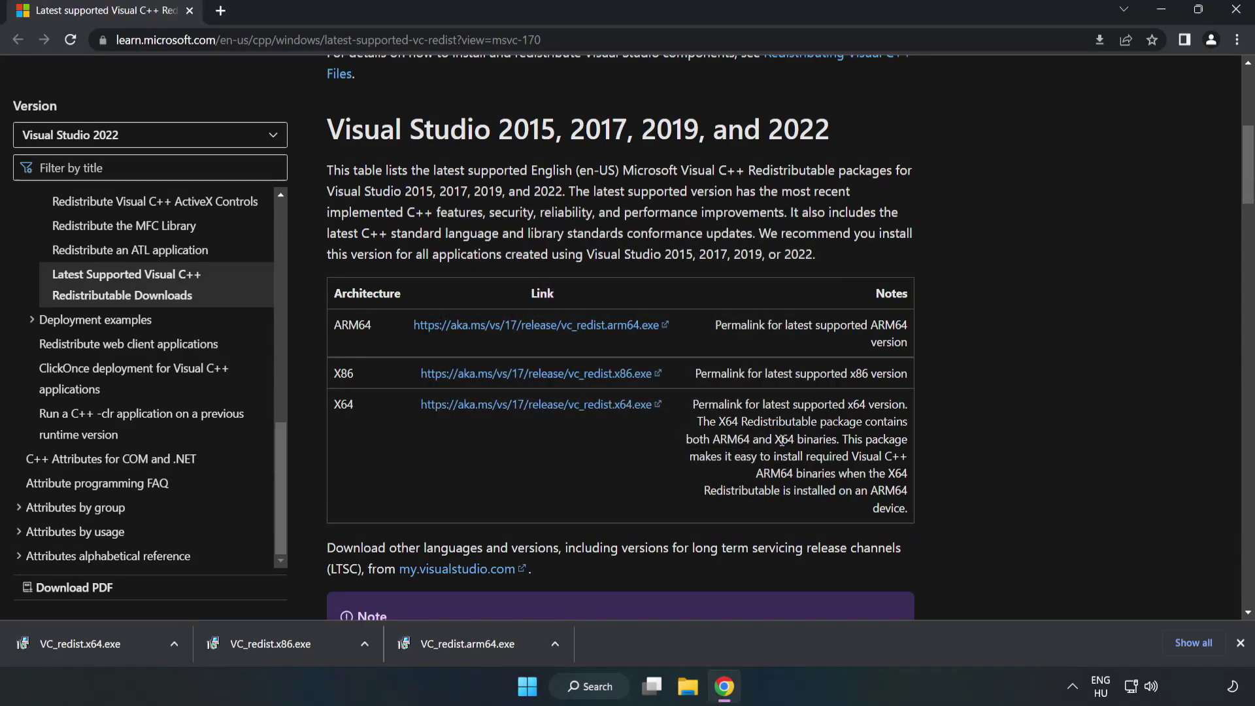
click(68, 640)
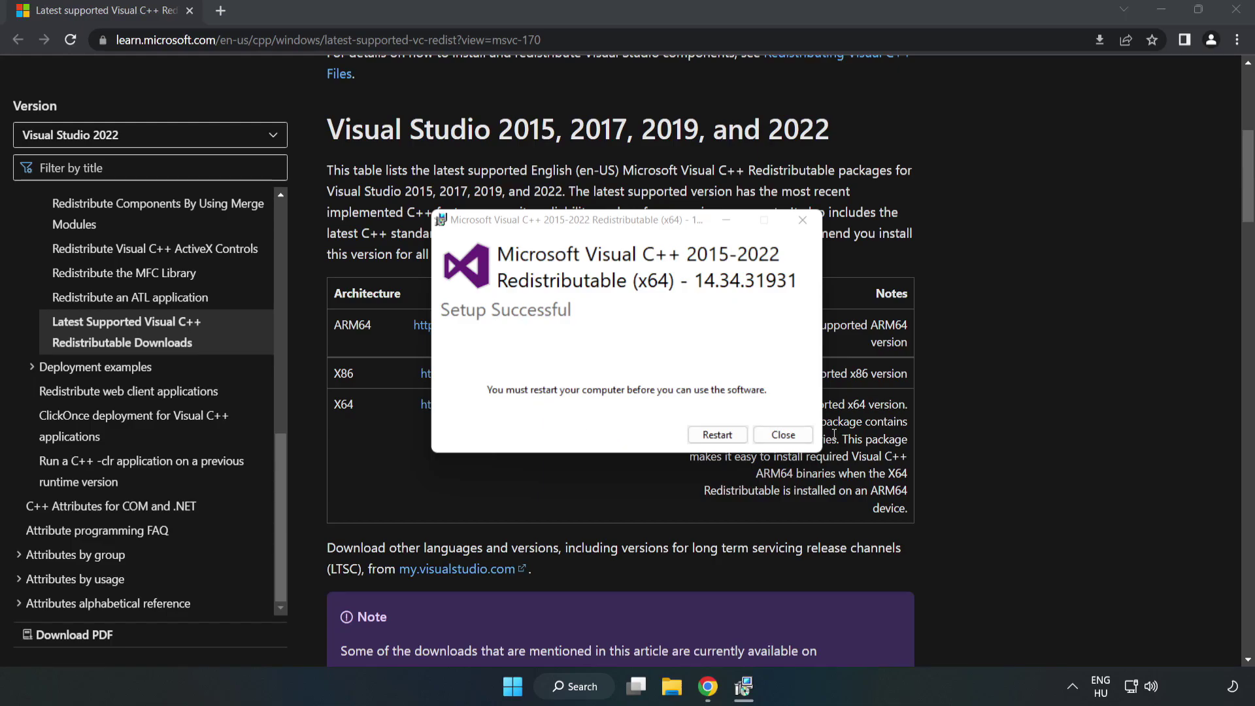
click(784, 437)
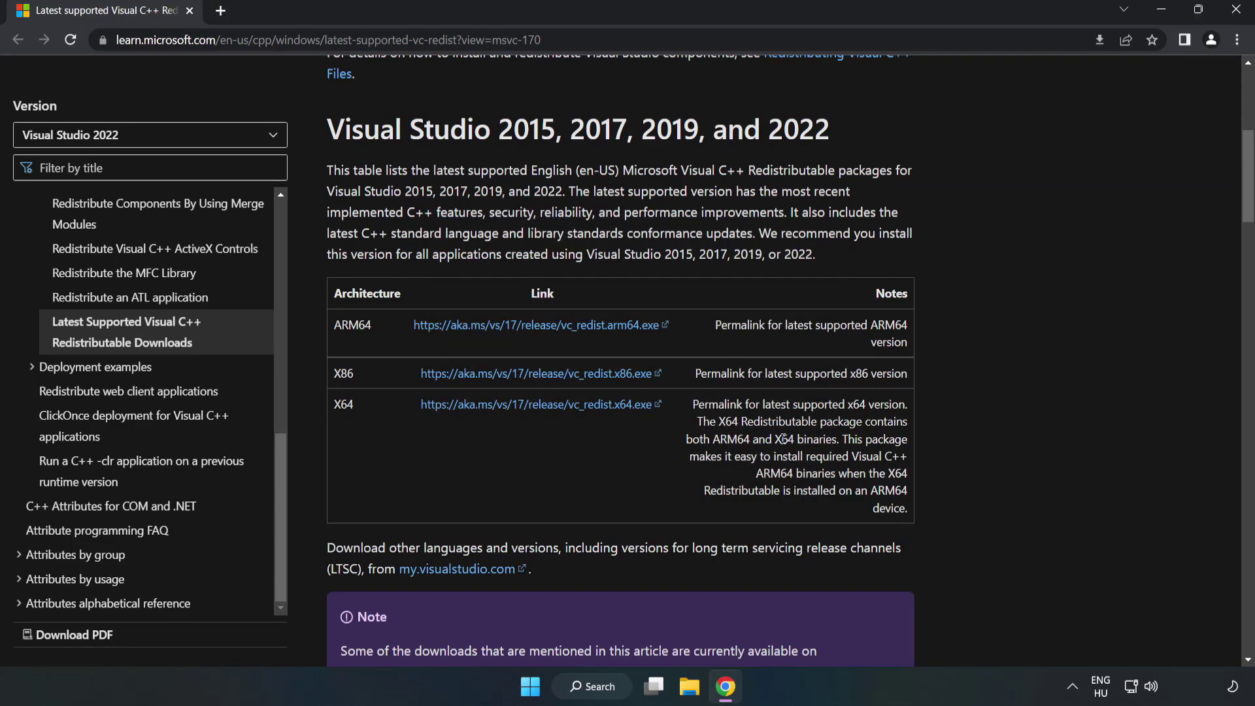
Close Chrome and show the Start menu's power options, including Restart
click(1238, 15)
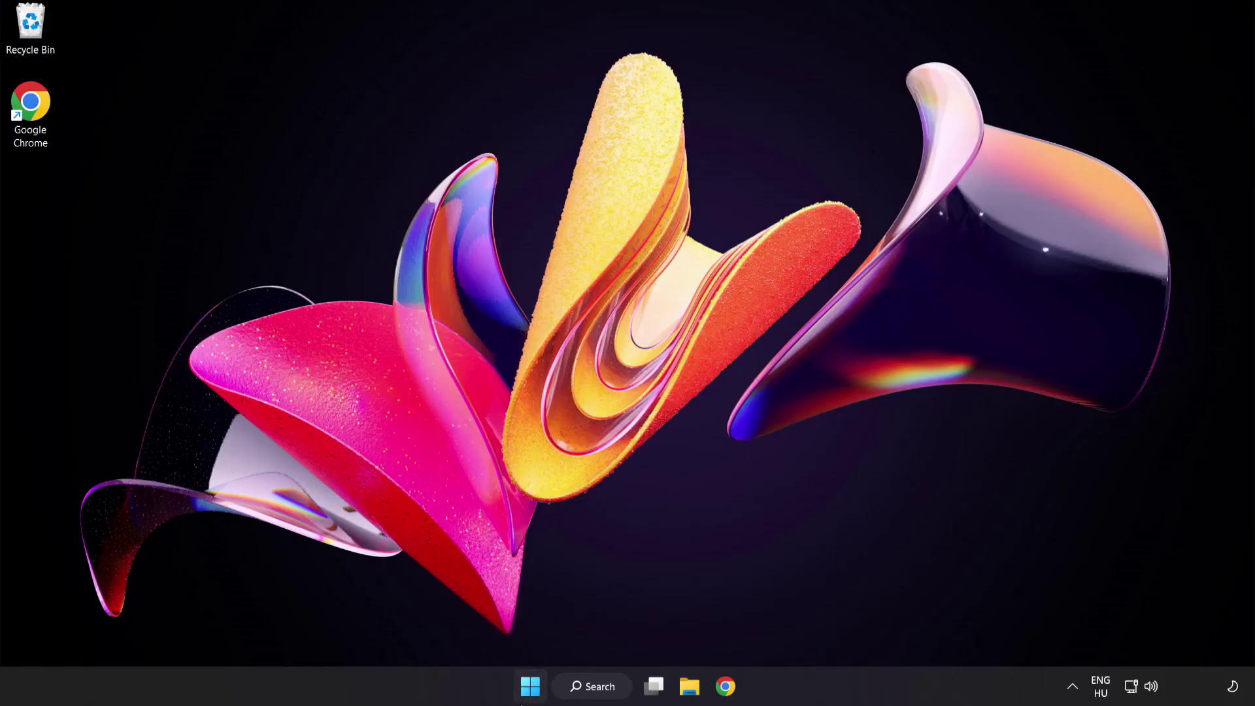
click(529, 686)
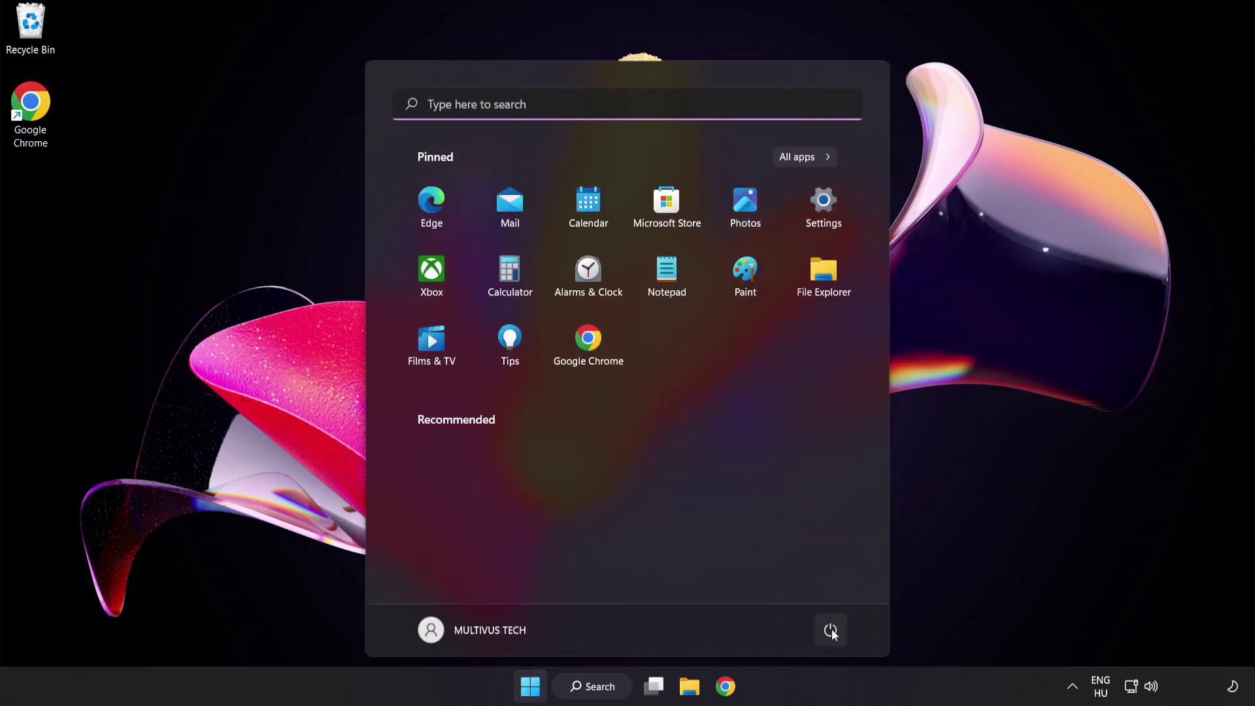
click(830, 630)
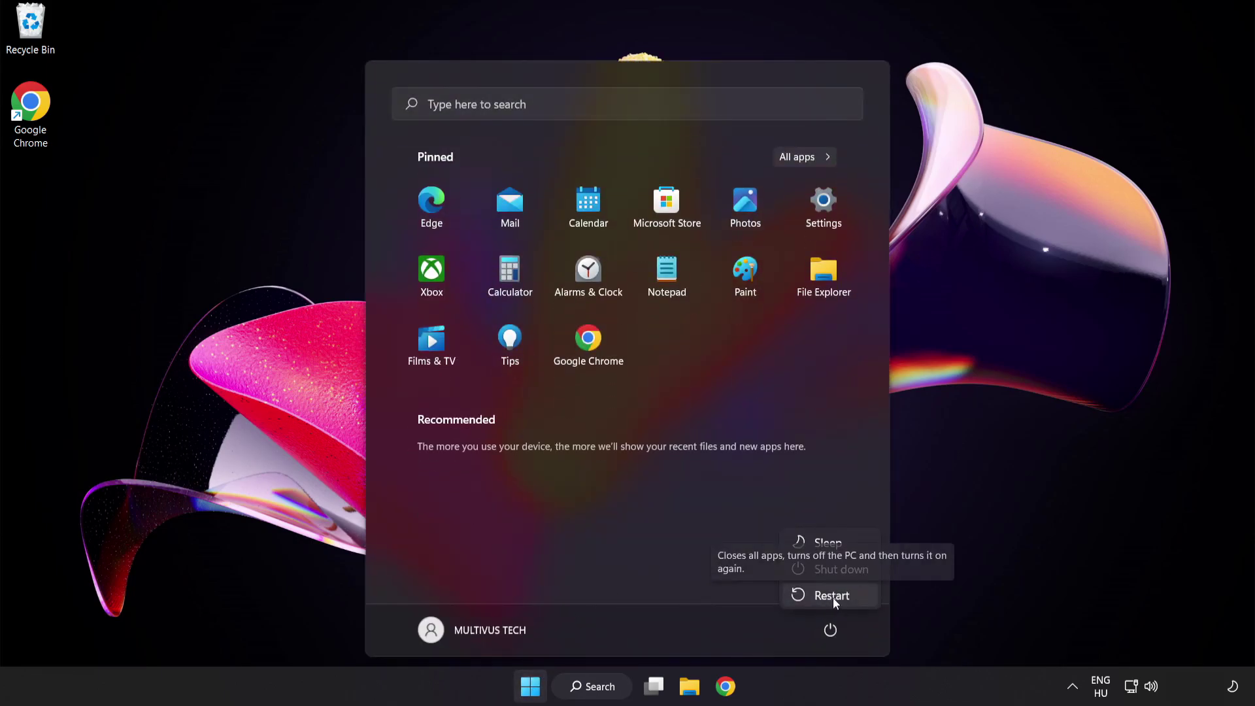